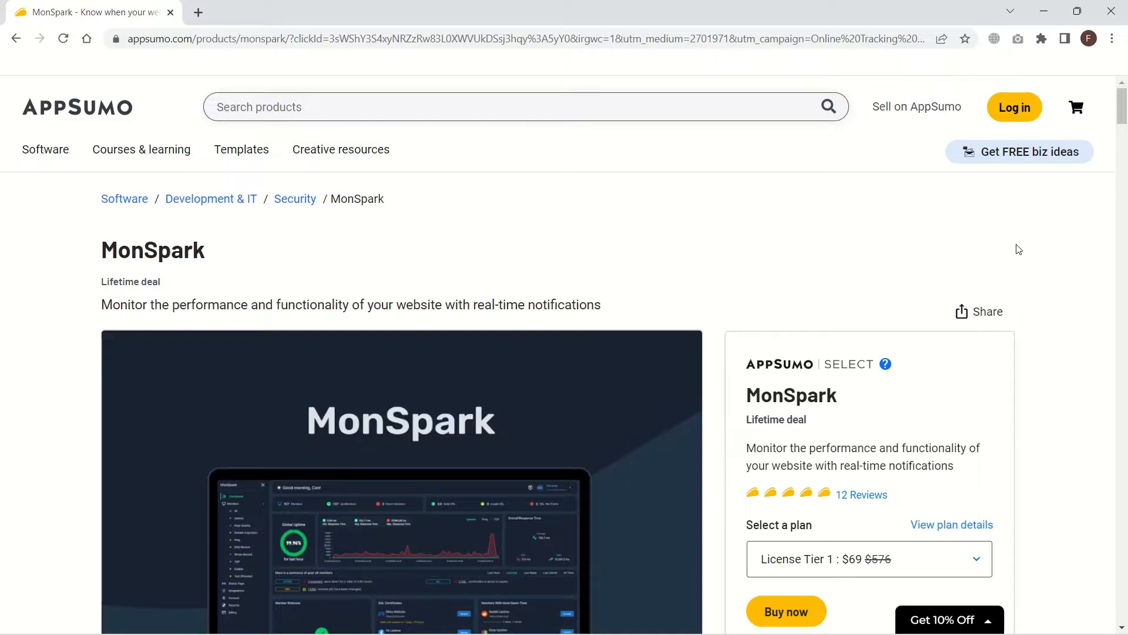
Step: Scroll to the included features and read 1-year log retention, uptime, DNS record and screenshot monitoring
drag(1122, 100, 1125, 364)
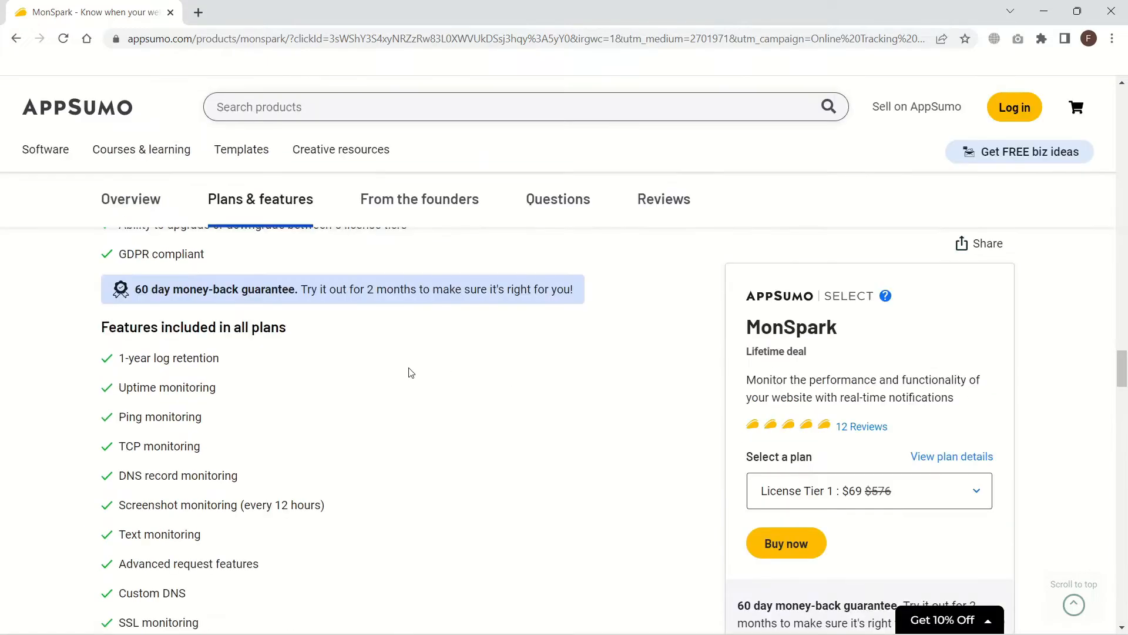
drag(122, 361, 222, 360)
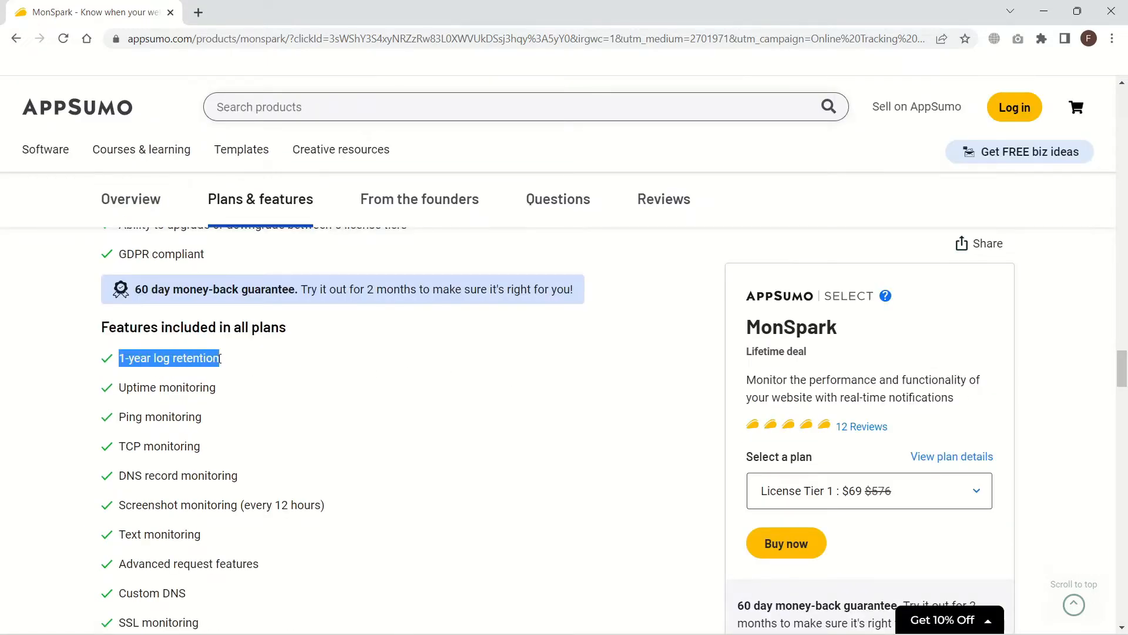
click(224, 361)
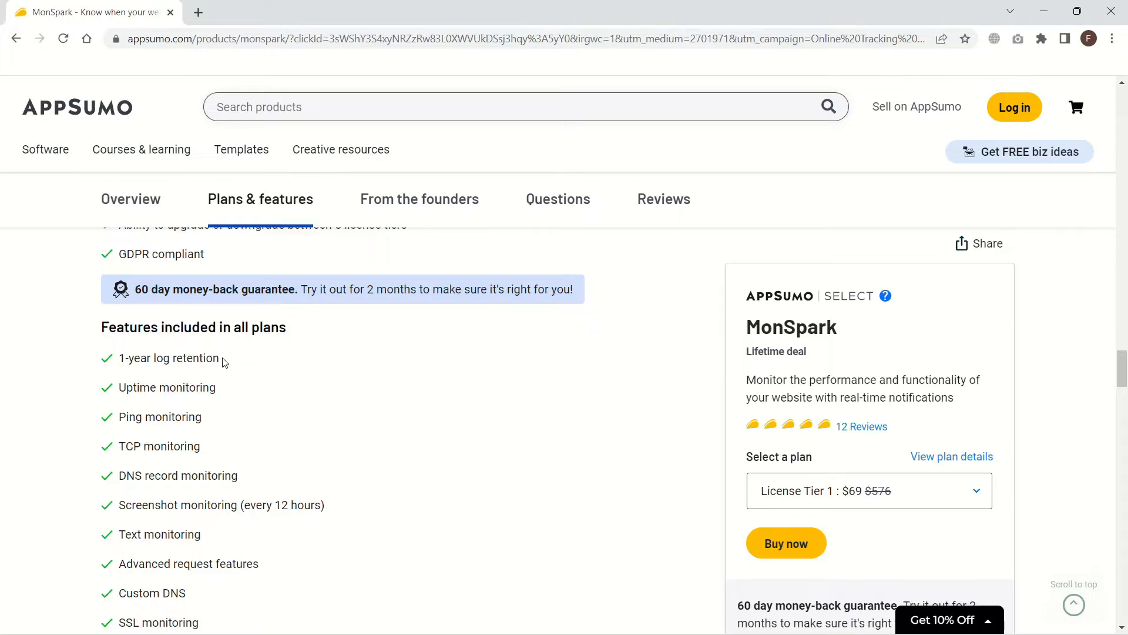
drag(120, 387, 219, 386)
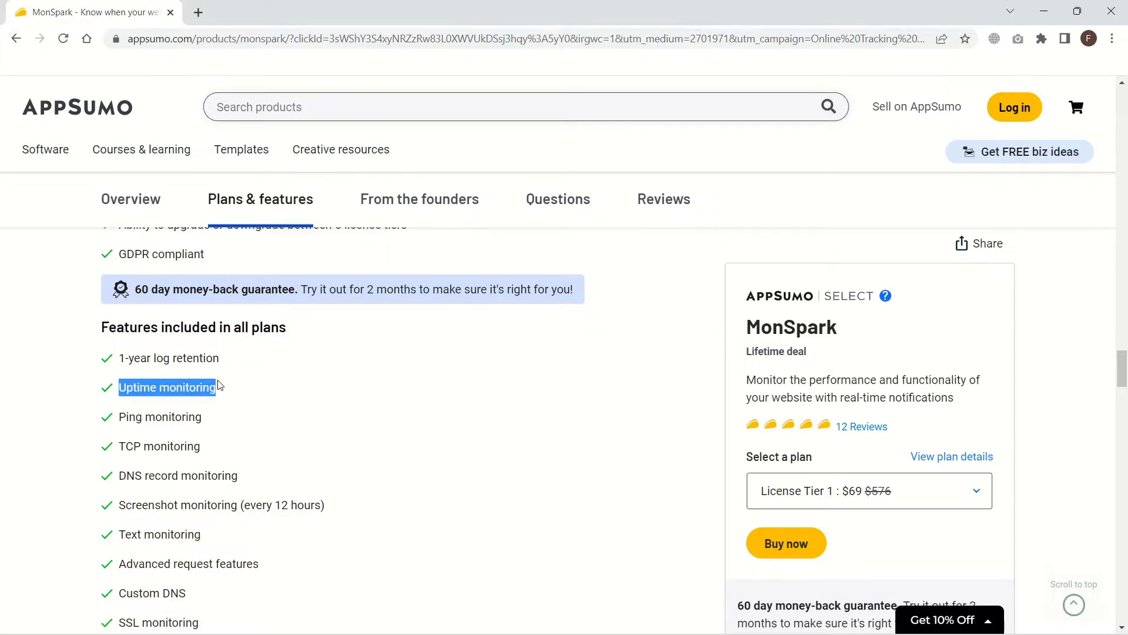
click(220, 386)
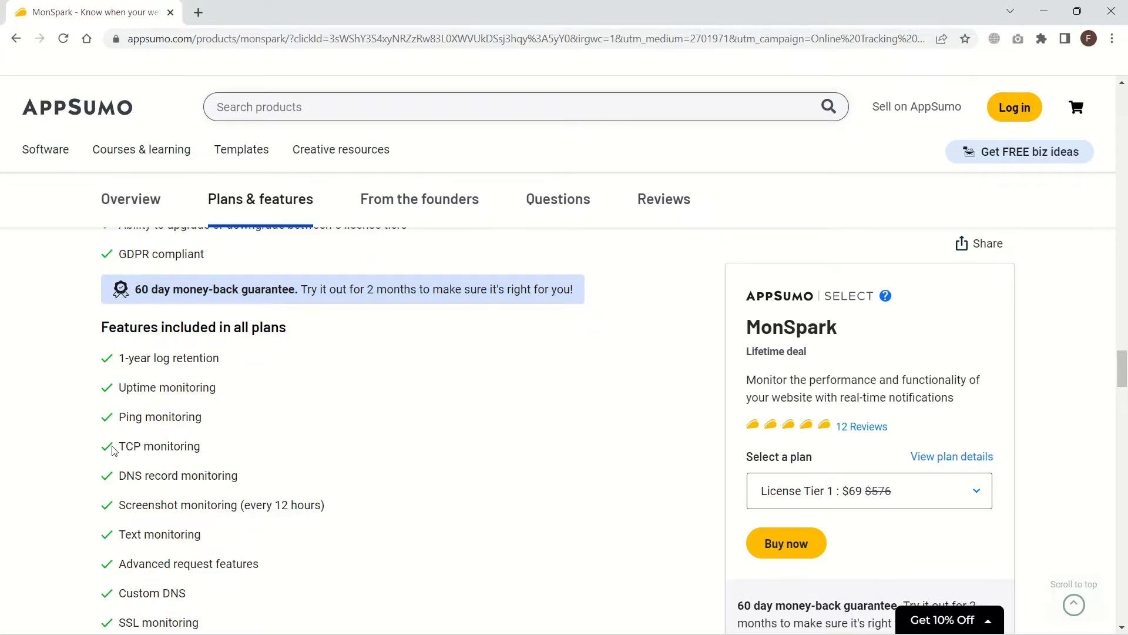
drag(119, 475, 246, 479)
click(247, 479)
drag(118, 505, 239, 506)
click(238, 505)
drag(116, 566, 263, 564)
click(265, 561)
Step: Read Custom DNS, SSL, URL, domain expiration, self-hosted status page and unlimited integrations features
scroll(276, 535, down, 4)
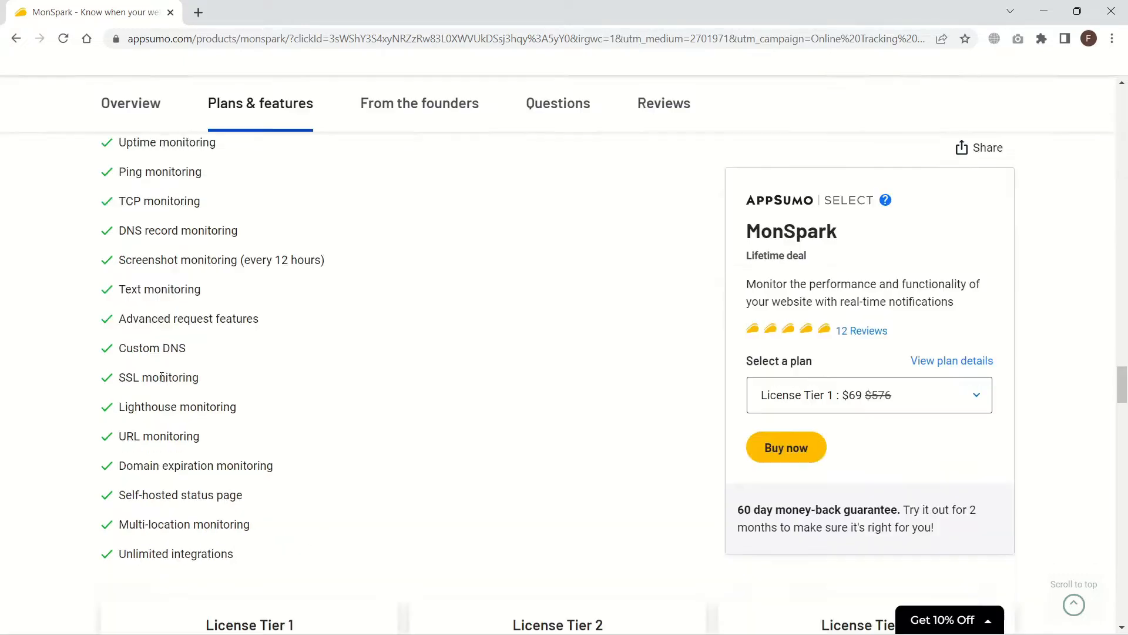
drag(118, 348, 182, 348)
click(182, 348)
drag(118, 377, 194, 378)
click(195, 377)
drag(118, 436, 207, 442)
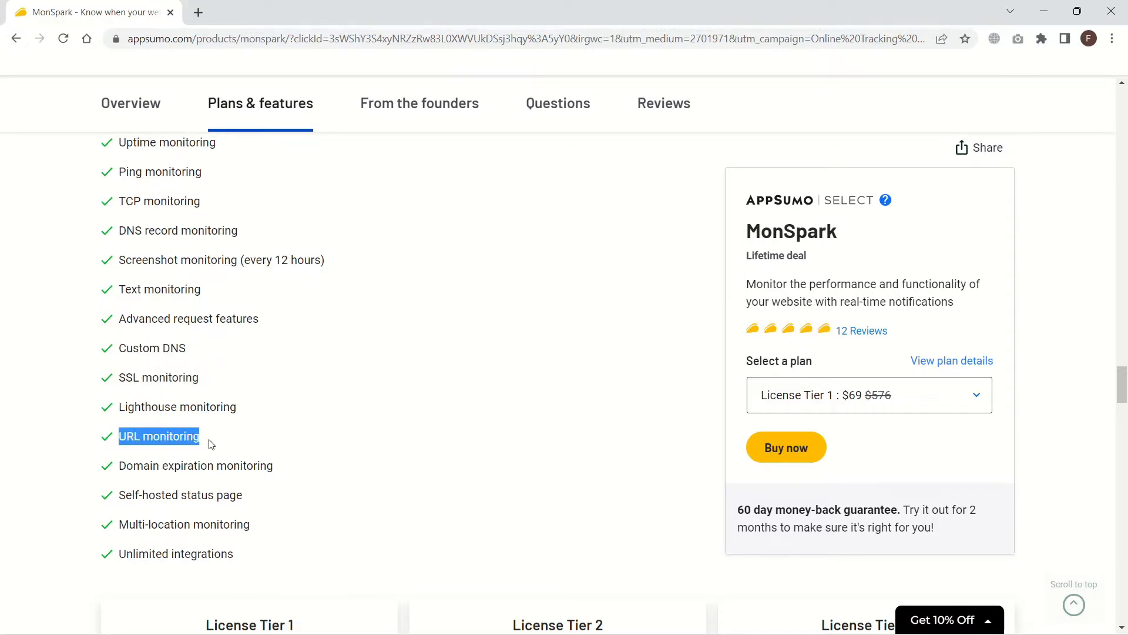
click(210, 444)
drag(118, 465, 282, 468)
click(282, 468)
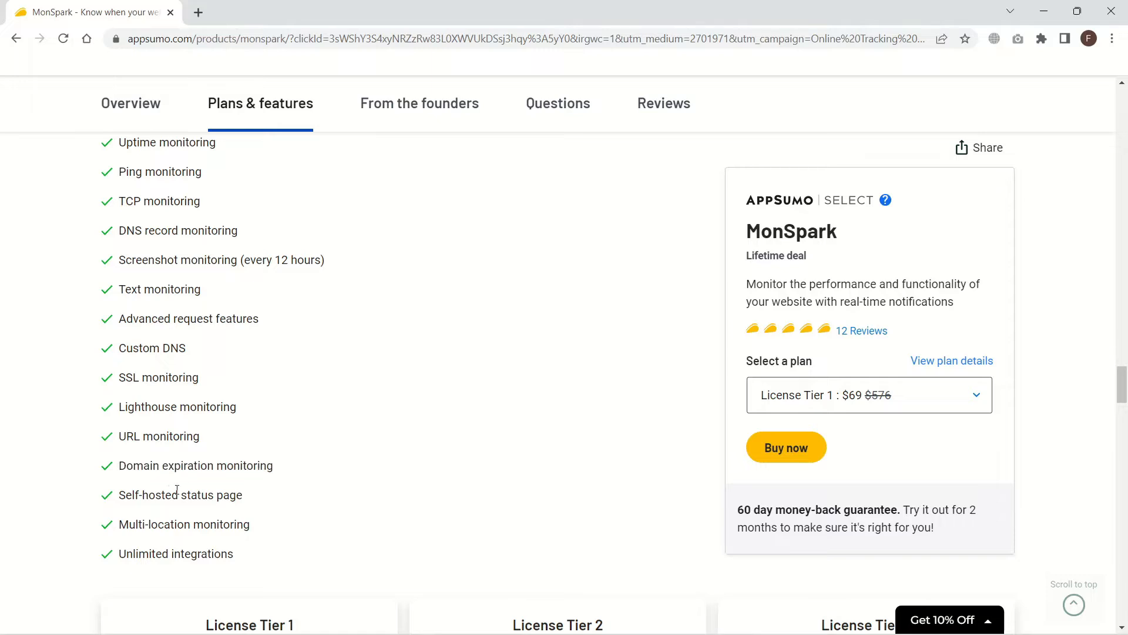
drag(118, 495, 236, 495)
click(238, 495)
drag(125, 555, 241, 555)
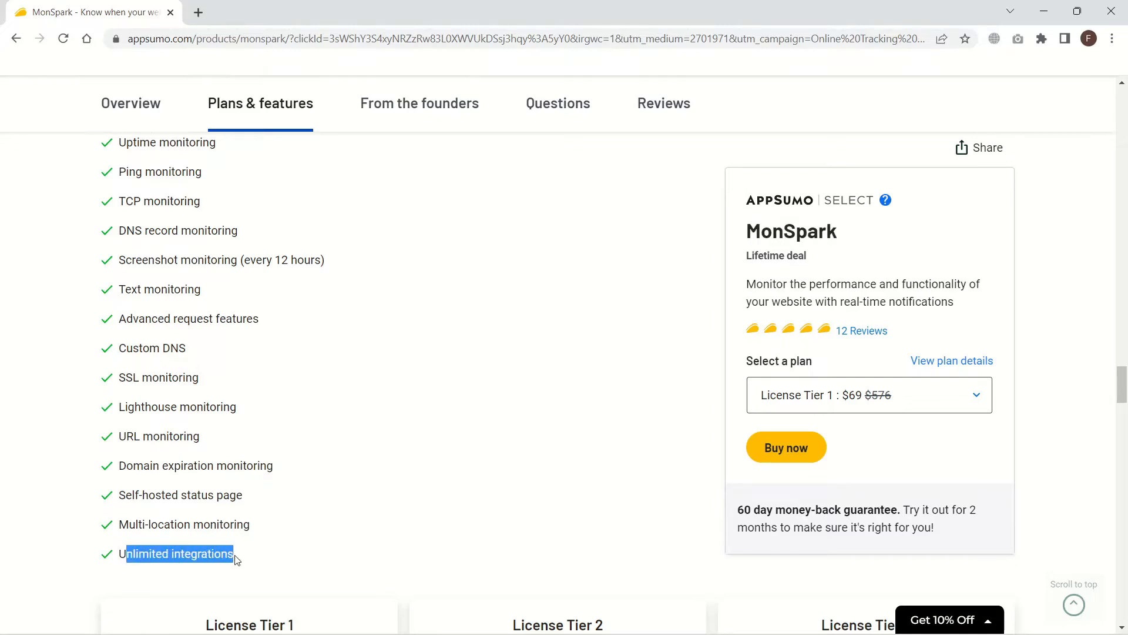
click(242, 556)
Step: Scroll to the License Tier cards and note Tier 1's 75 monitors and 10 status pages
scroll(253, 550, down, 4)
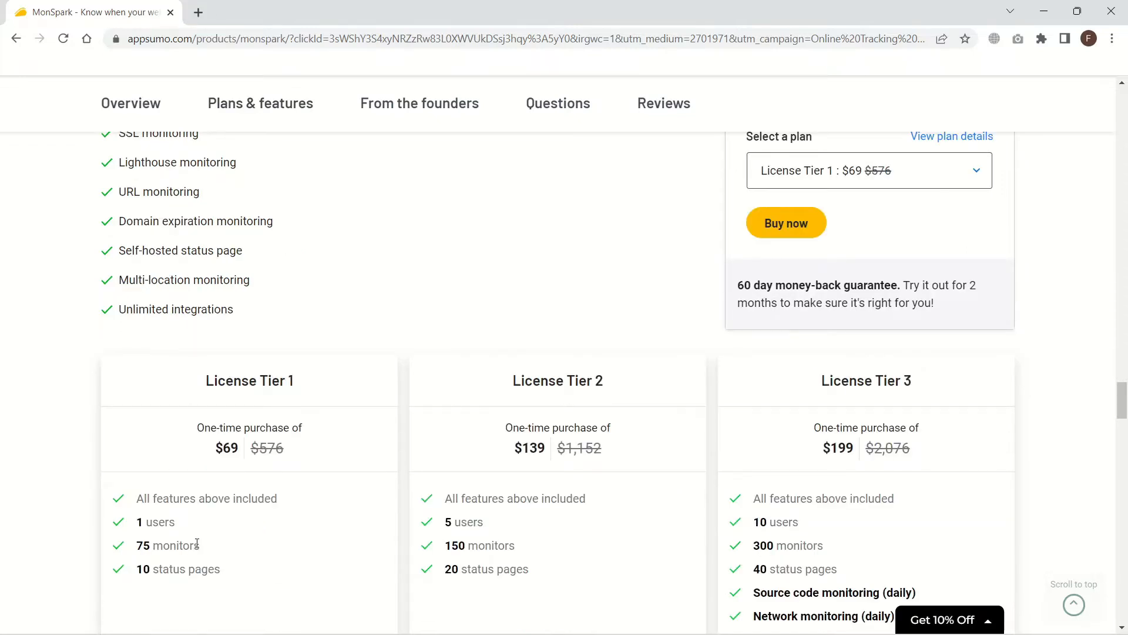
drag(139, 545, 201, 546)
click(211, 548)
drag(137, 569, 224, 569)
click(227, 571)
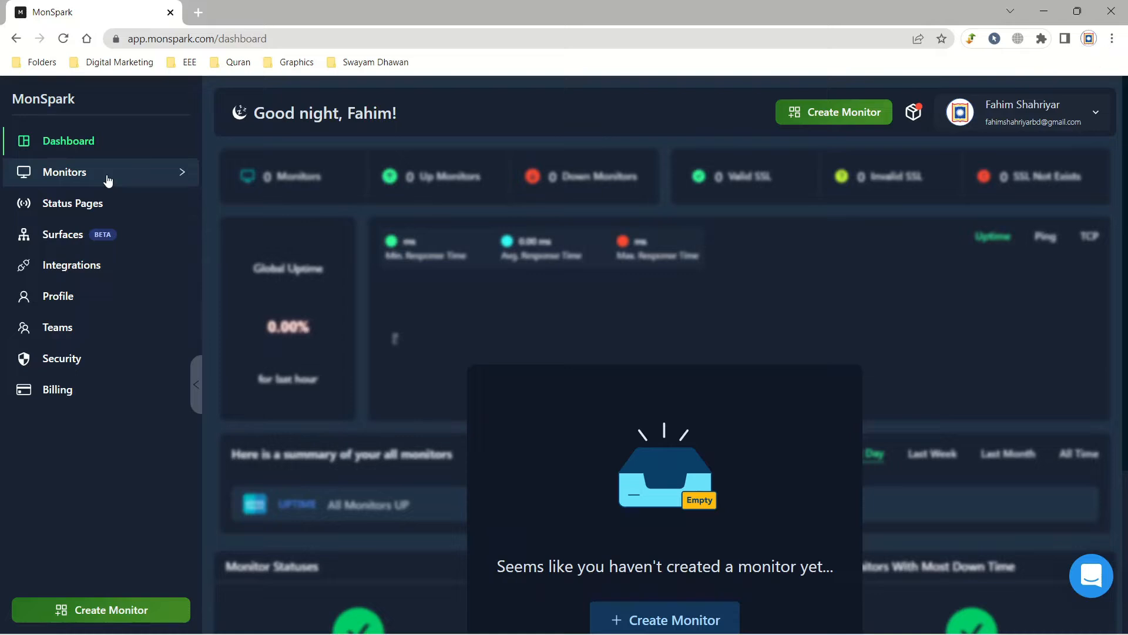
Step: View the DNS Monitor list under Monitors, collapse Monitors, and go to Status Pages
click(164, 171)
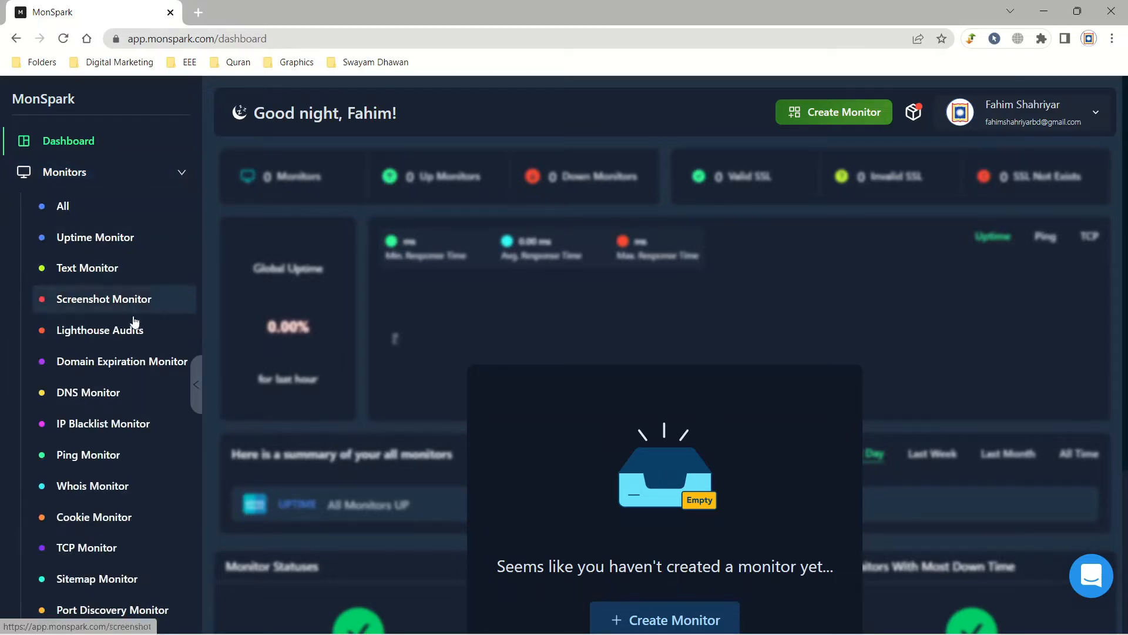
click(130, 392)
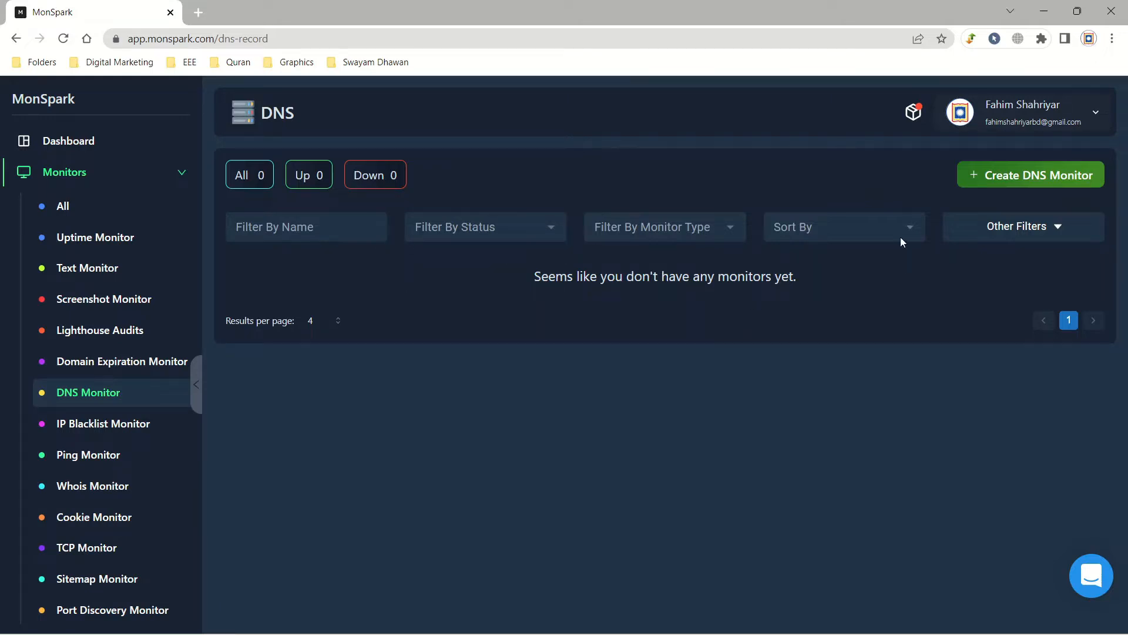
click(182, 173)
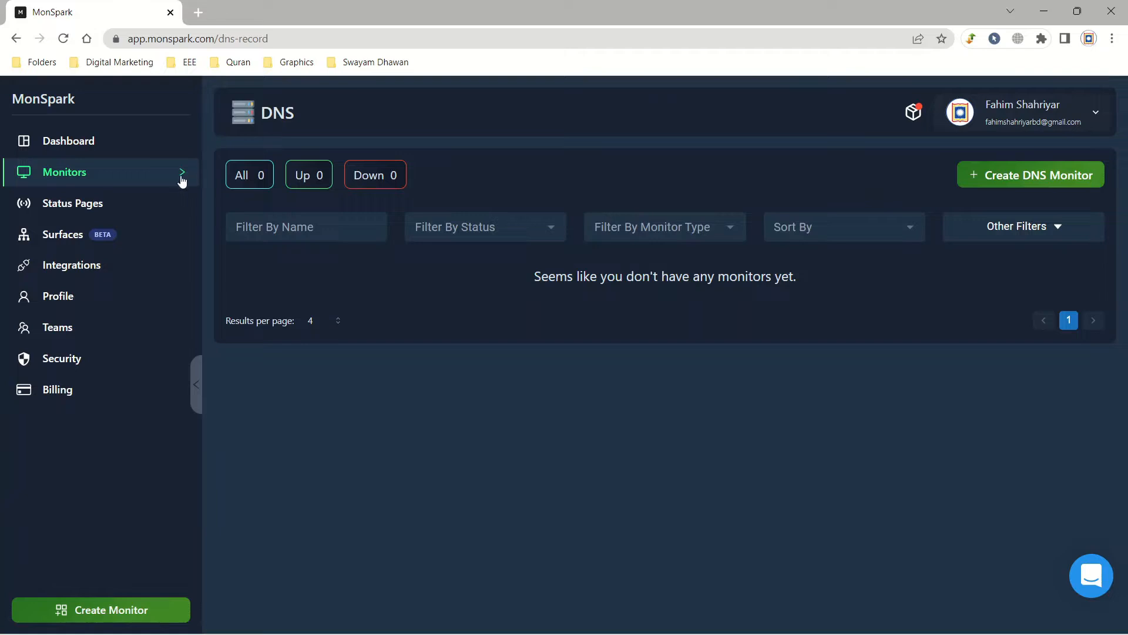
click(161, 202)
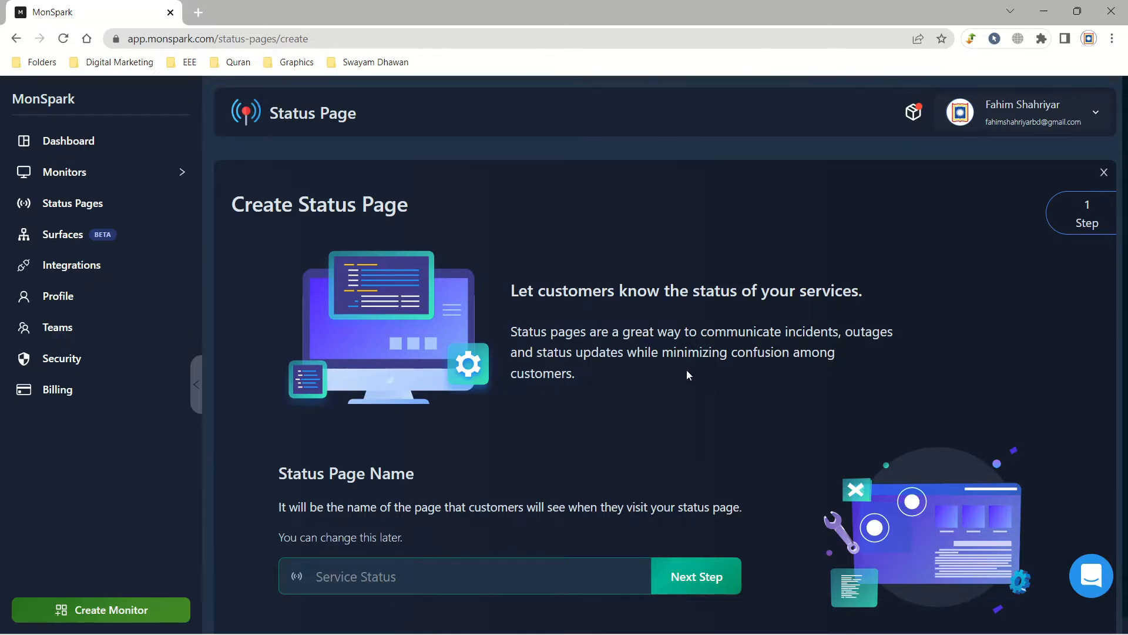
Step: Browse Surfaces, the Discord, Slack, Microsoft Teams and SMS integrations, the profile, then Teams
click(76, 235)
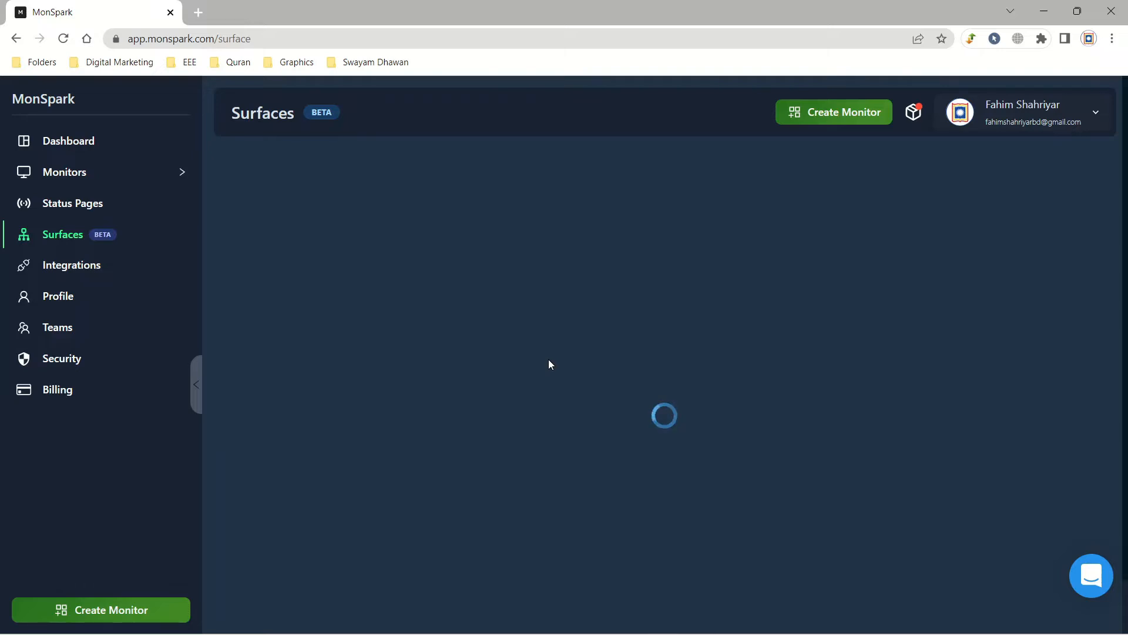
click(109, 266)
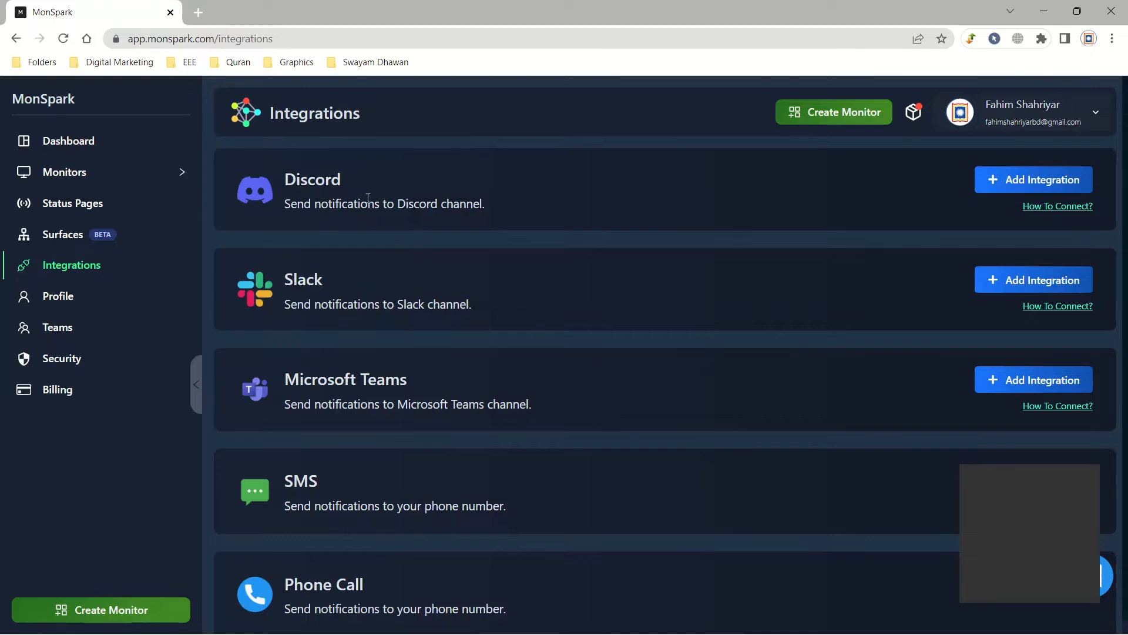
double_click(335, 179)
click(293, 202)
click(304, 284)
drag(403, 387, 314, 382)
click(288, 449)
click(347, 579)
click(88, 301)
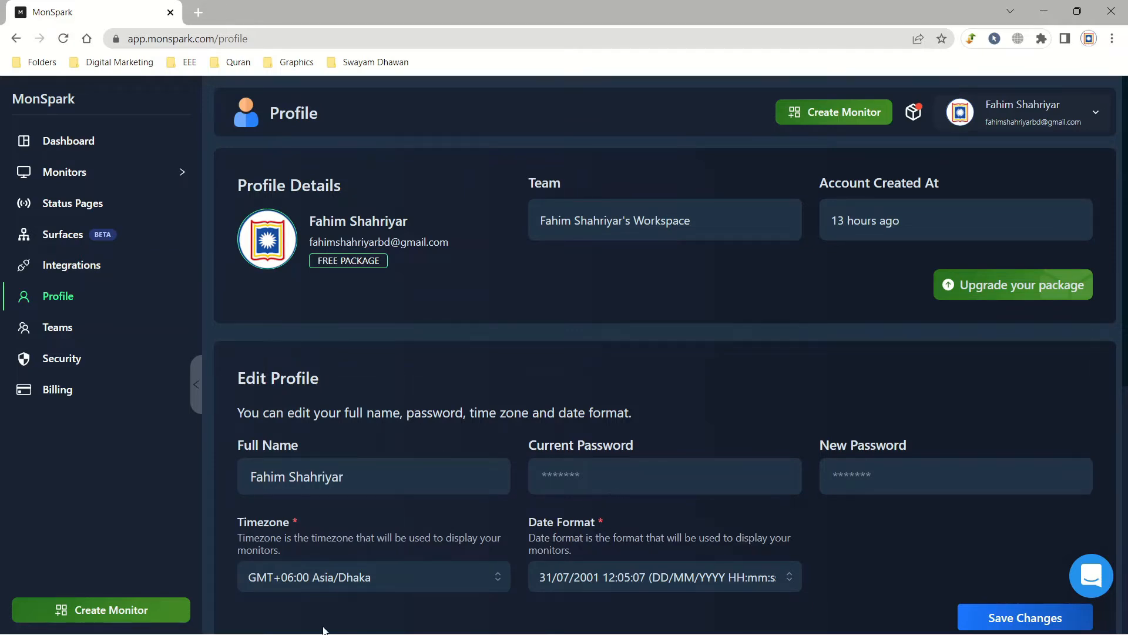
click(62, 339)
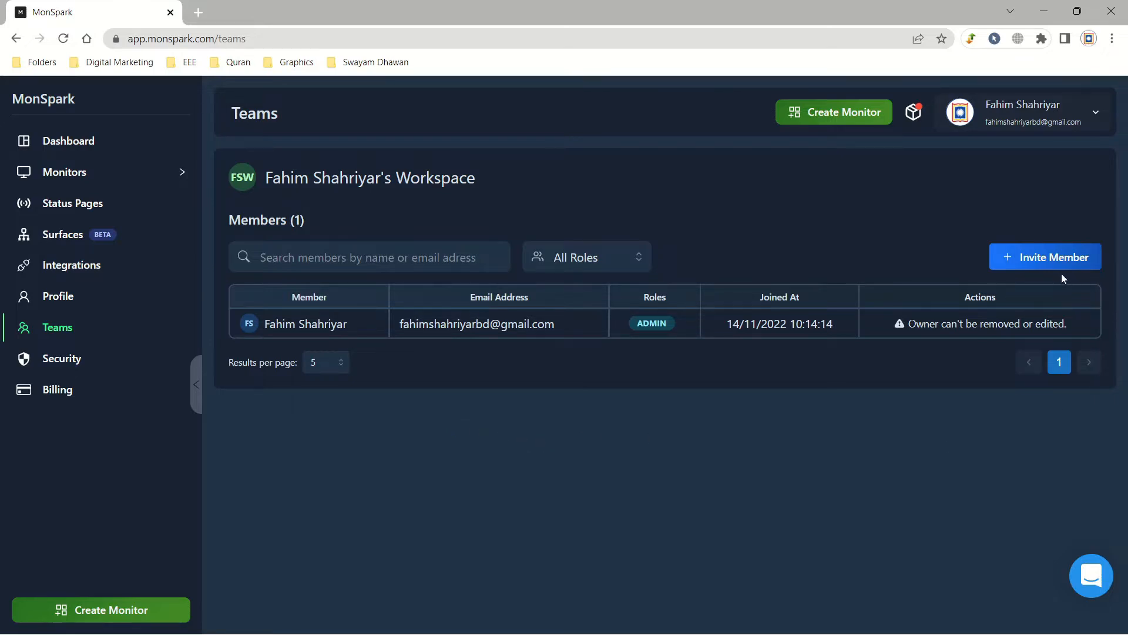
Step: Enter an invitee's e-mail in Invite Member, cancel without sending, and open Security settings
click(1055, 259)
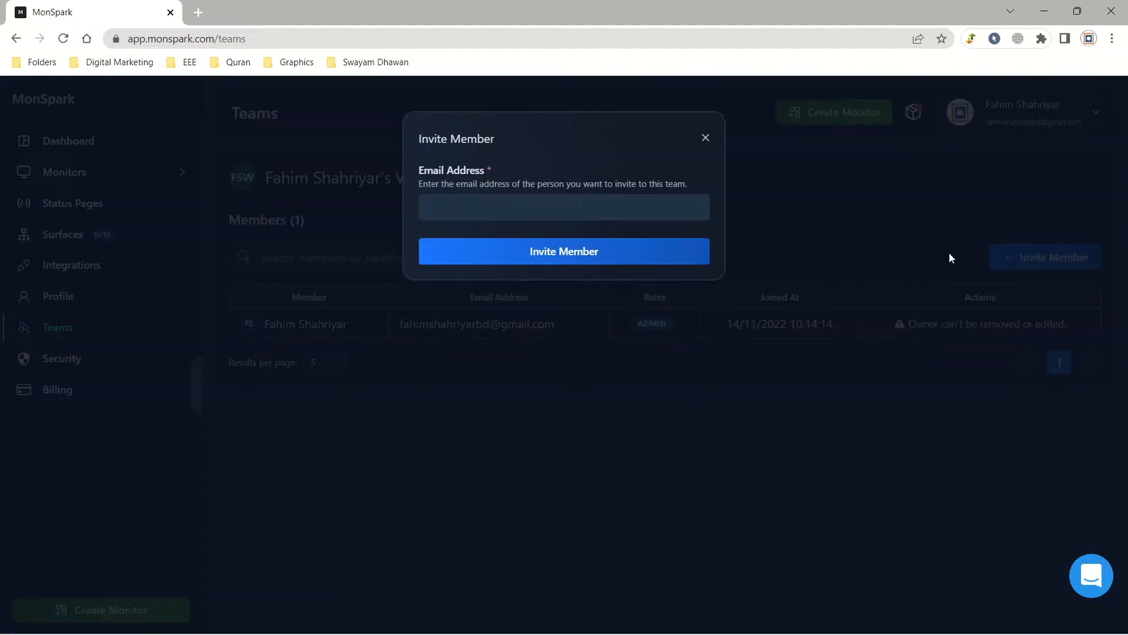
click(669, 205)
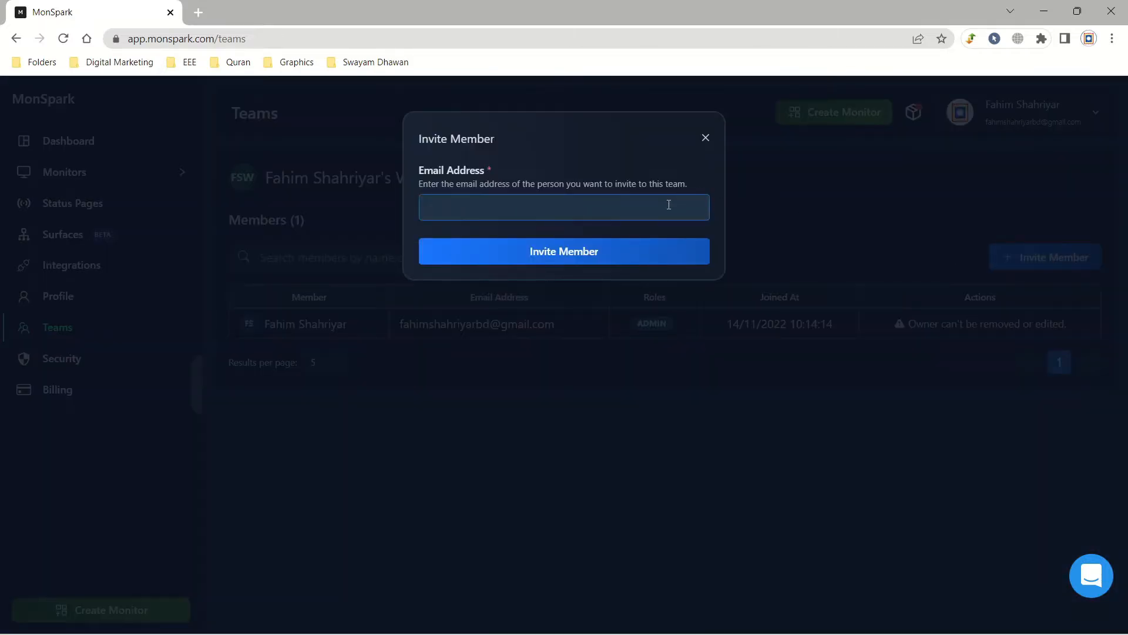
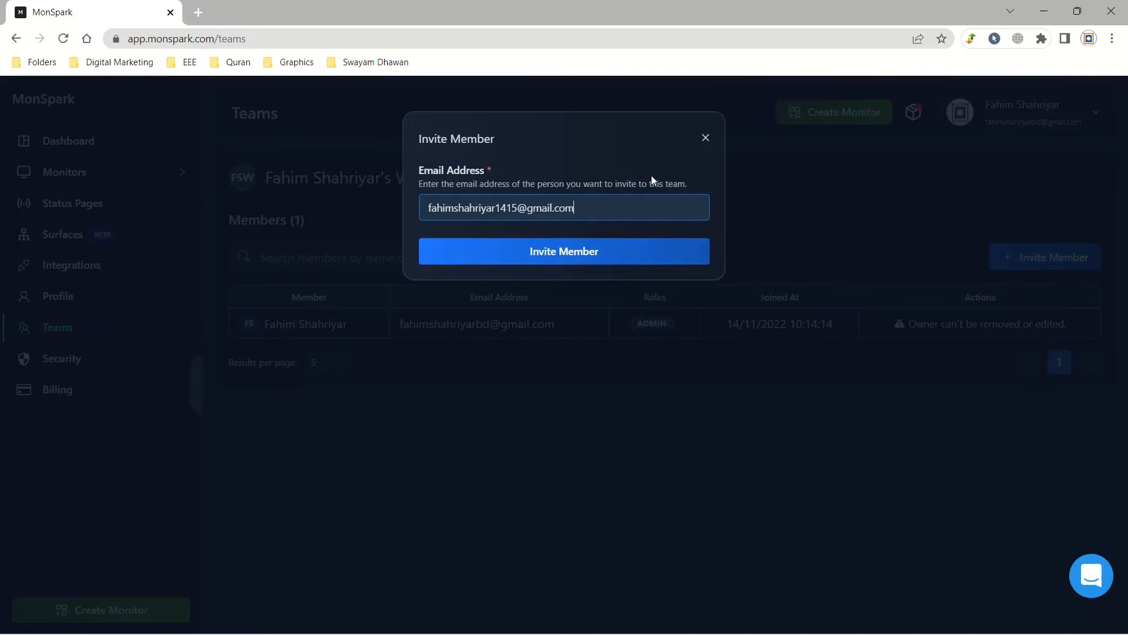
click(705, 138)
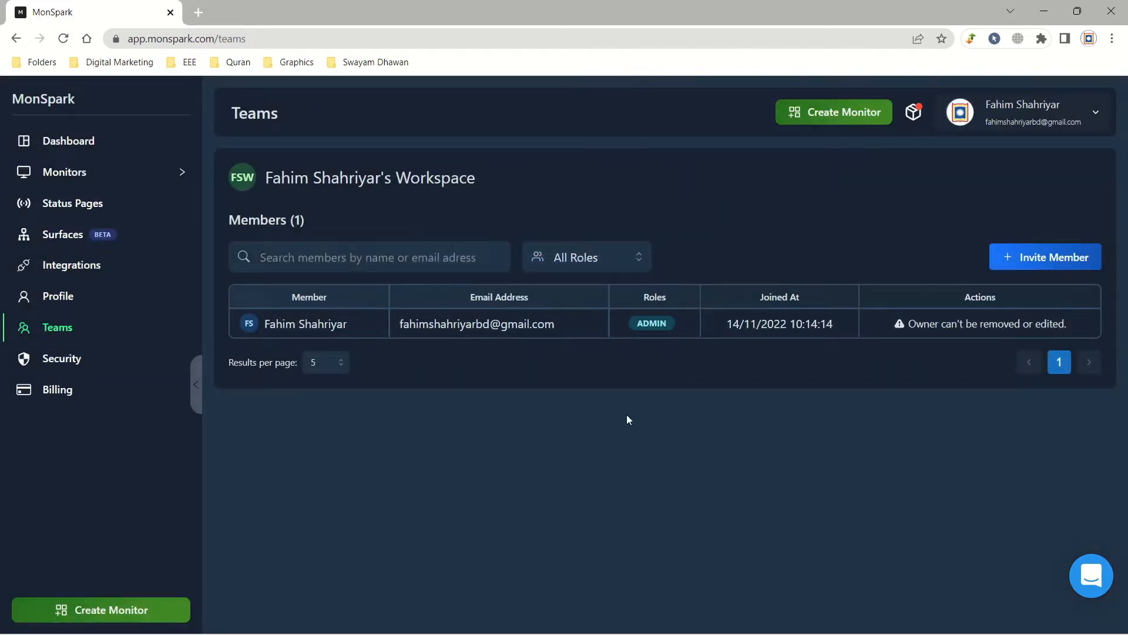
click(125, 360)
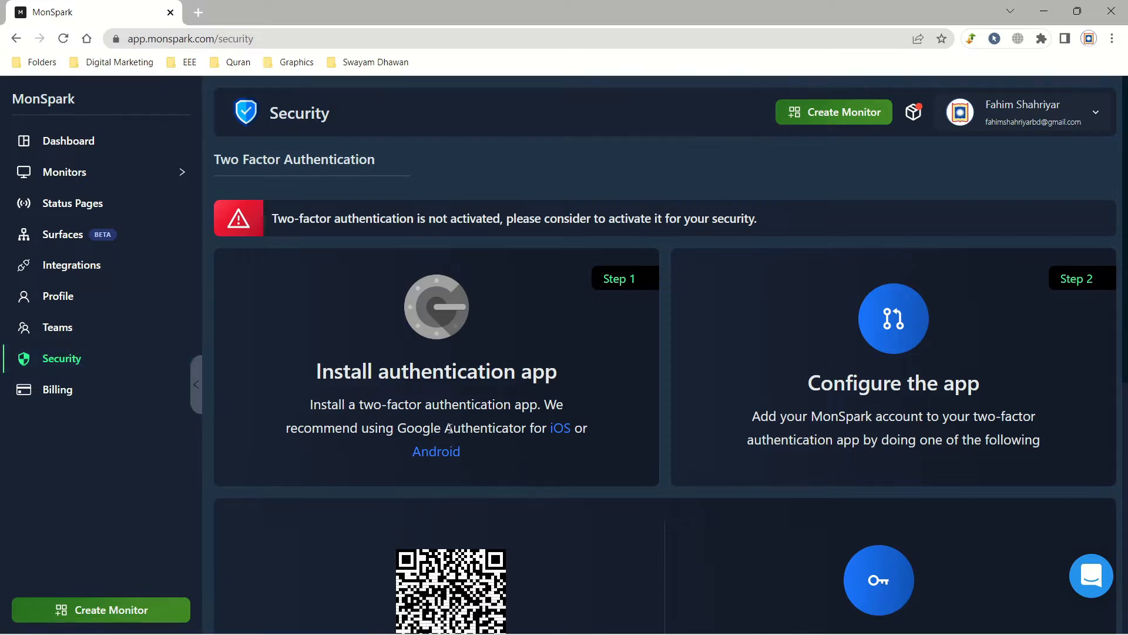
Step: Glance over the Security page, then start a new monitor and browse the monitor-type cards
scroll(449, 428, down, 4)
scroll(458, 470, up, 4)
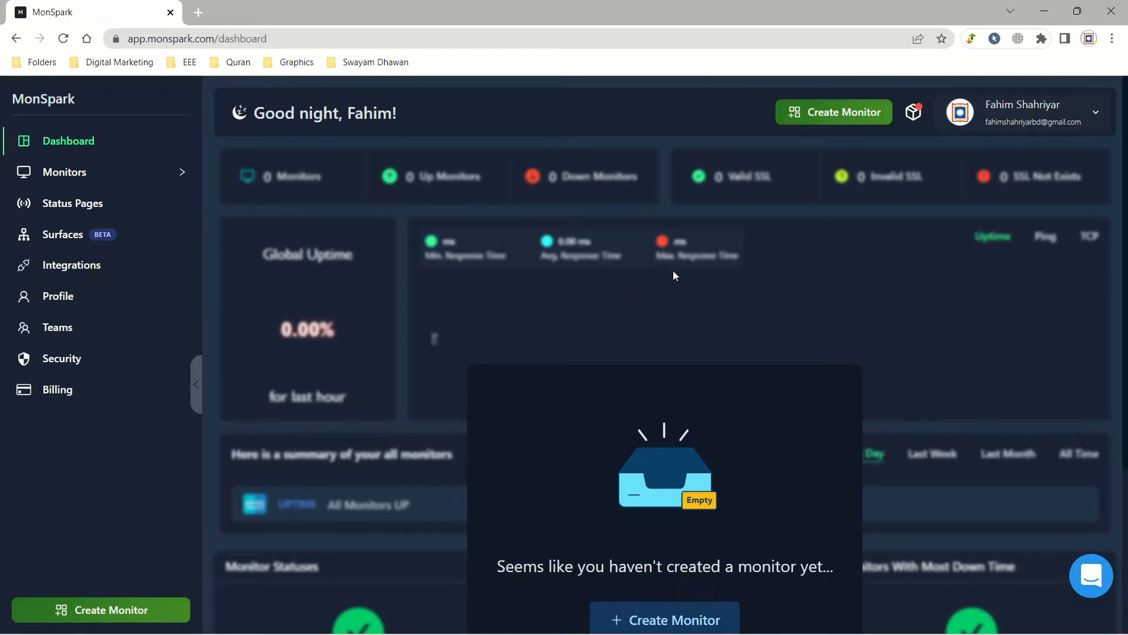
click(803, 114)
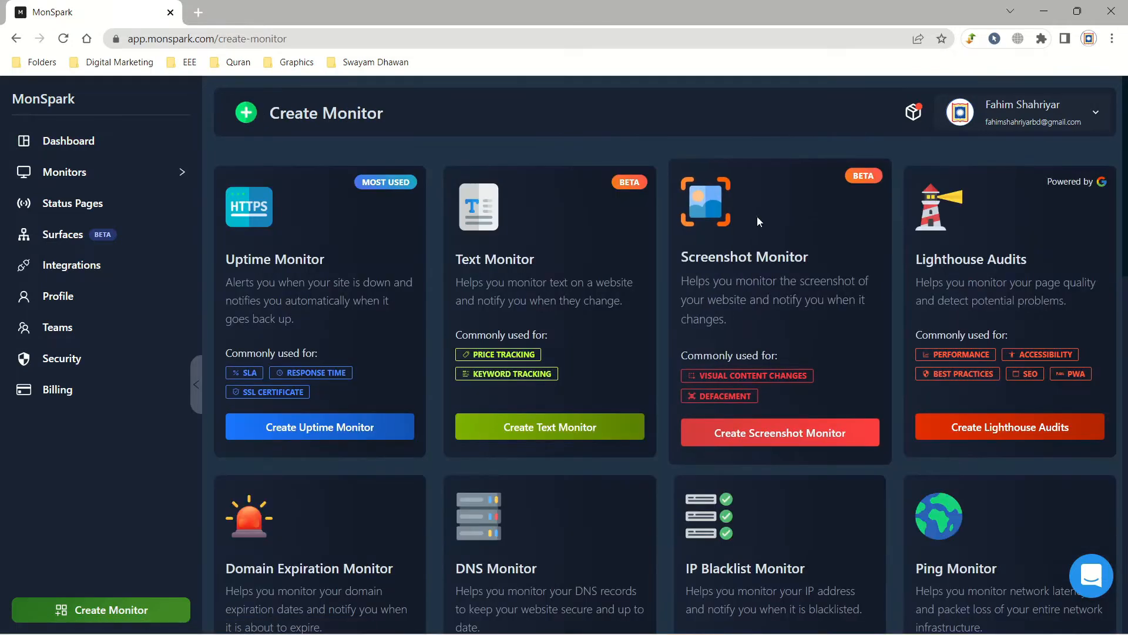
scroll(921, 272, down, 15)
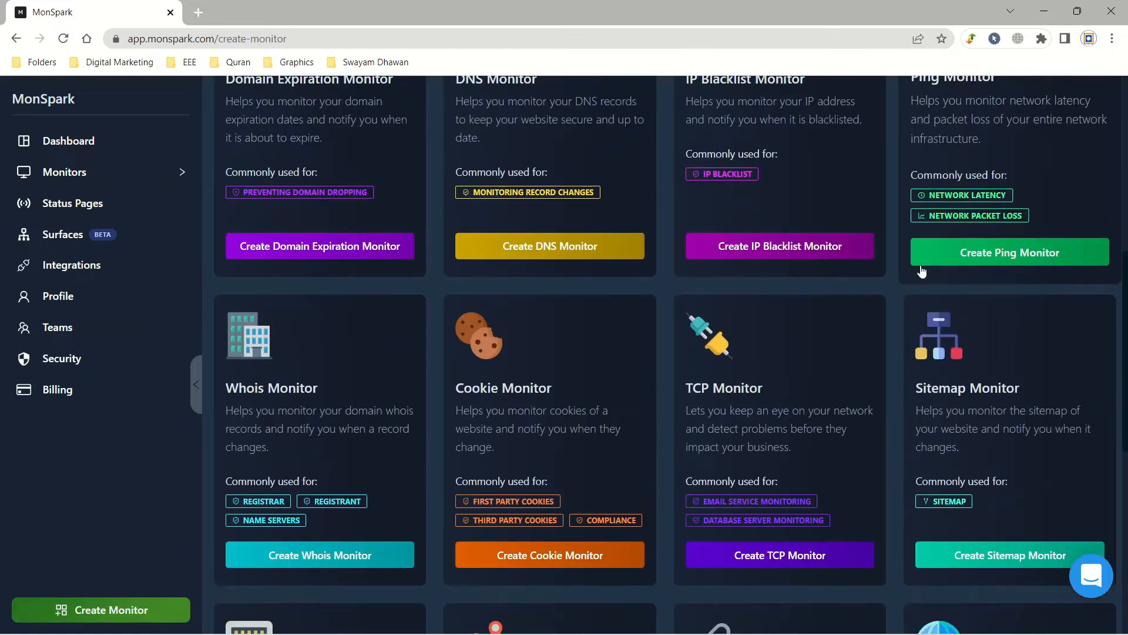
scroll(724, 132, up, 15)
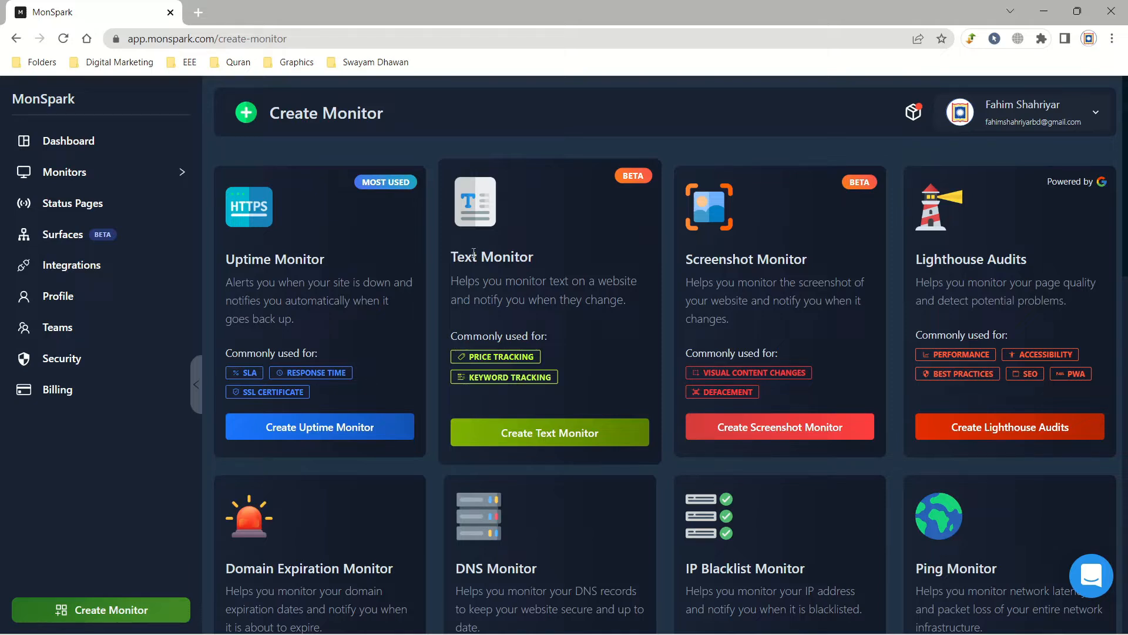
Step: Choose the Text Monitor type and load appsumo.com in the embedded browser
click(588, 433)
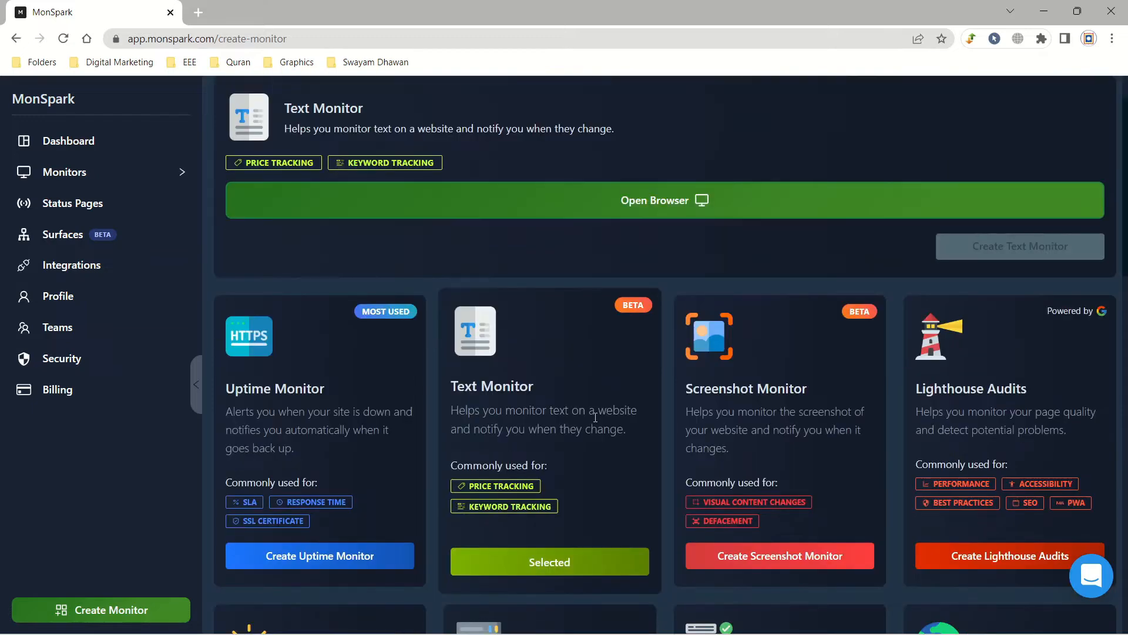
click(643, 206)
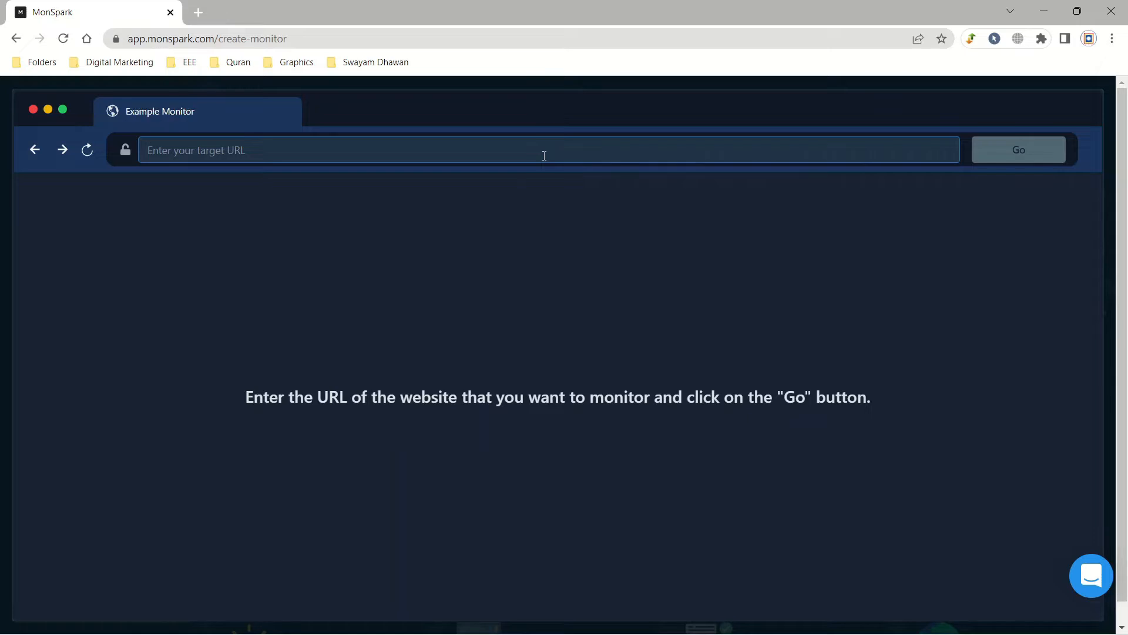
text(appsumo.com)
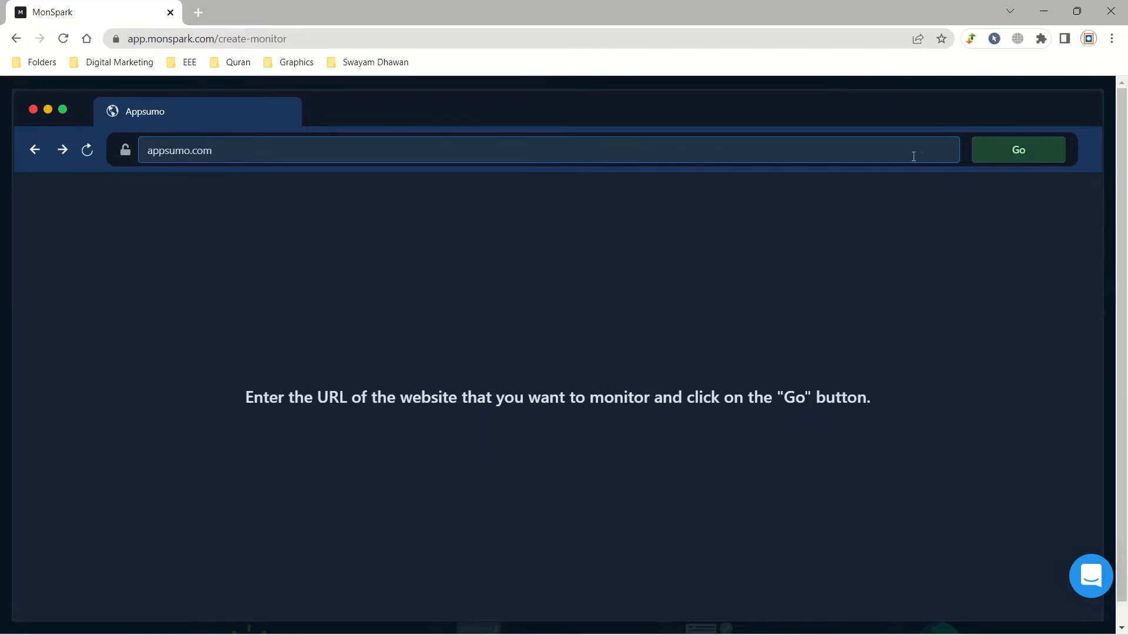
click(1000, 161)
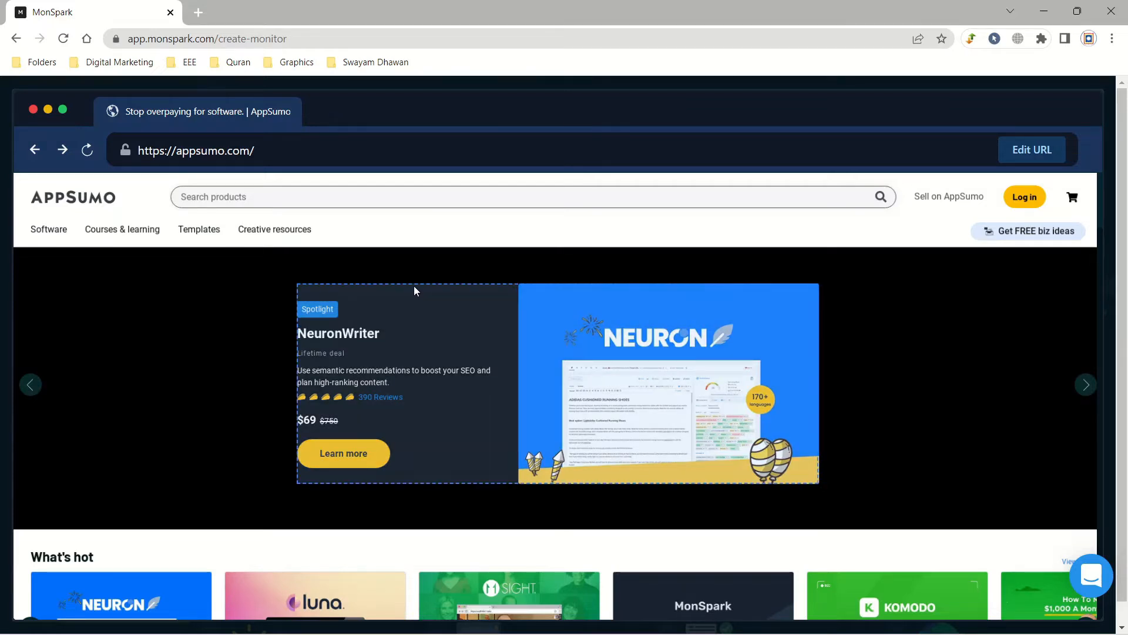
Step: Start monitoring the selected NeuronWriter Spotlight card from its actions
click(417, 290)
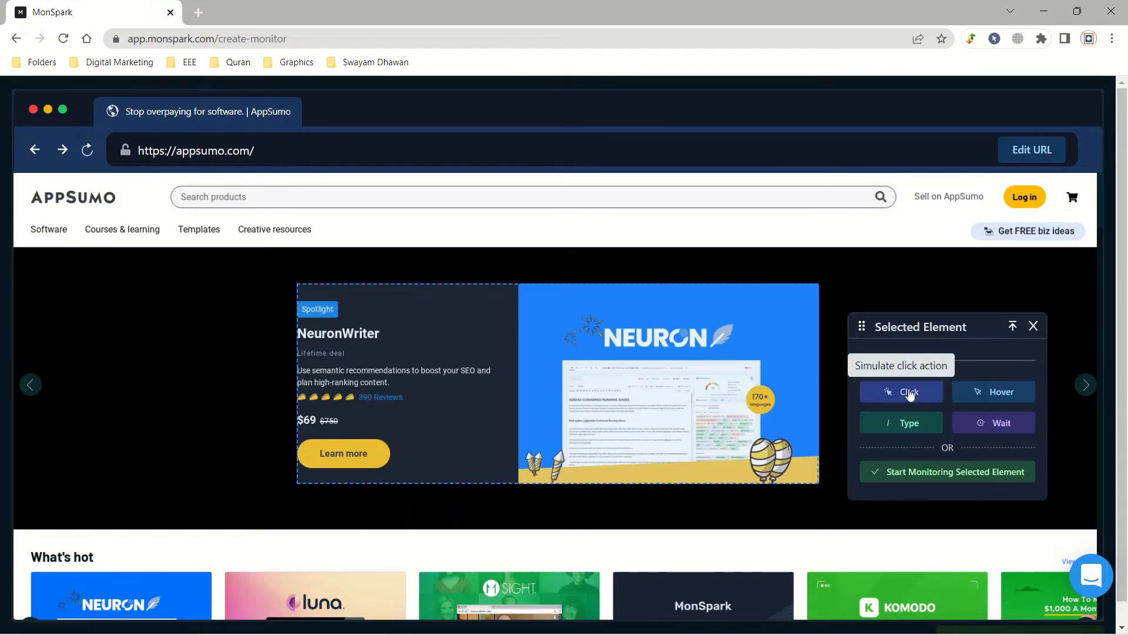
click(918, 475)
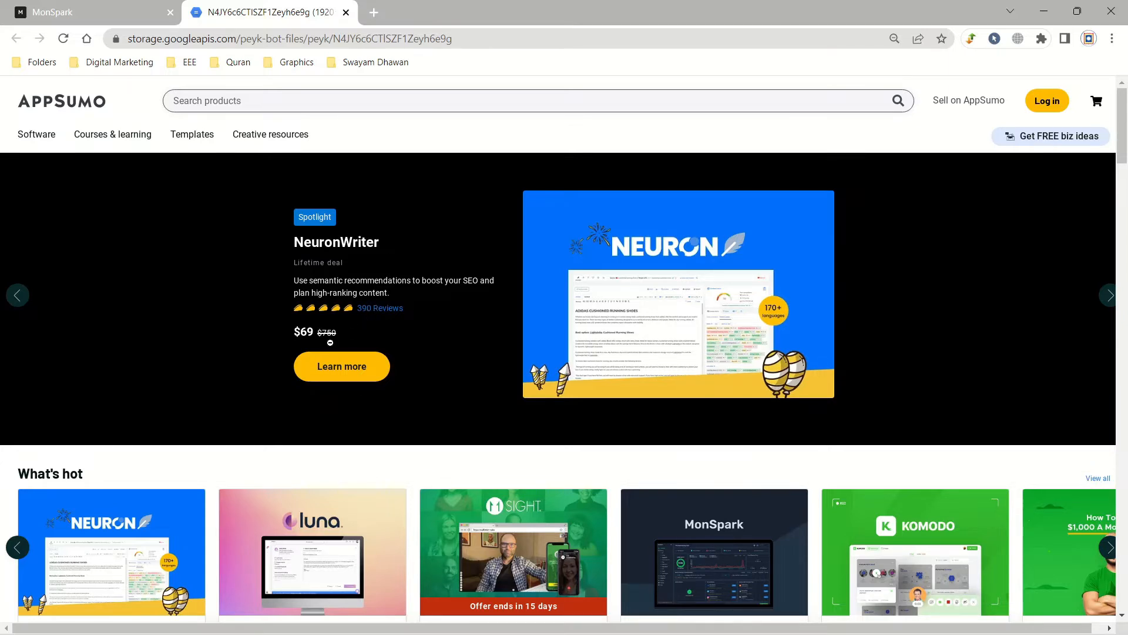
Step: Set the alert rule to compare a number, keeping 390 with an equals comparison
click(178, 6)
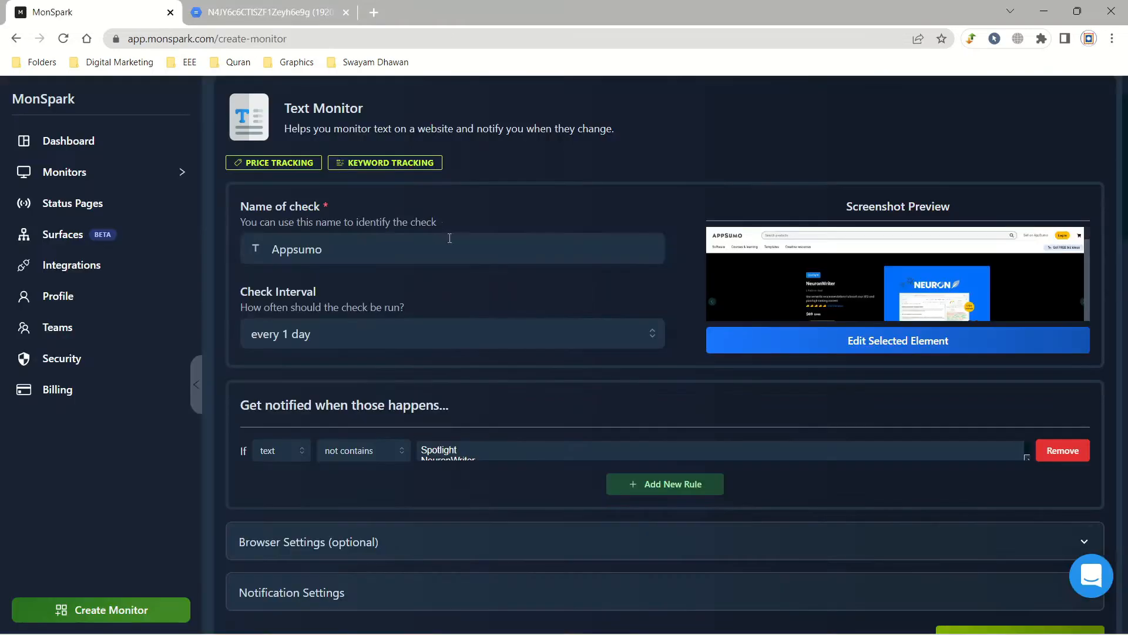
click(268, 453)
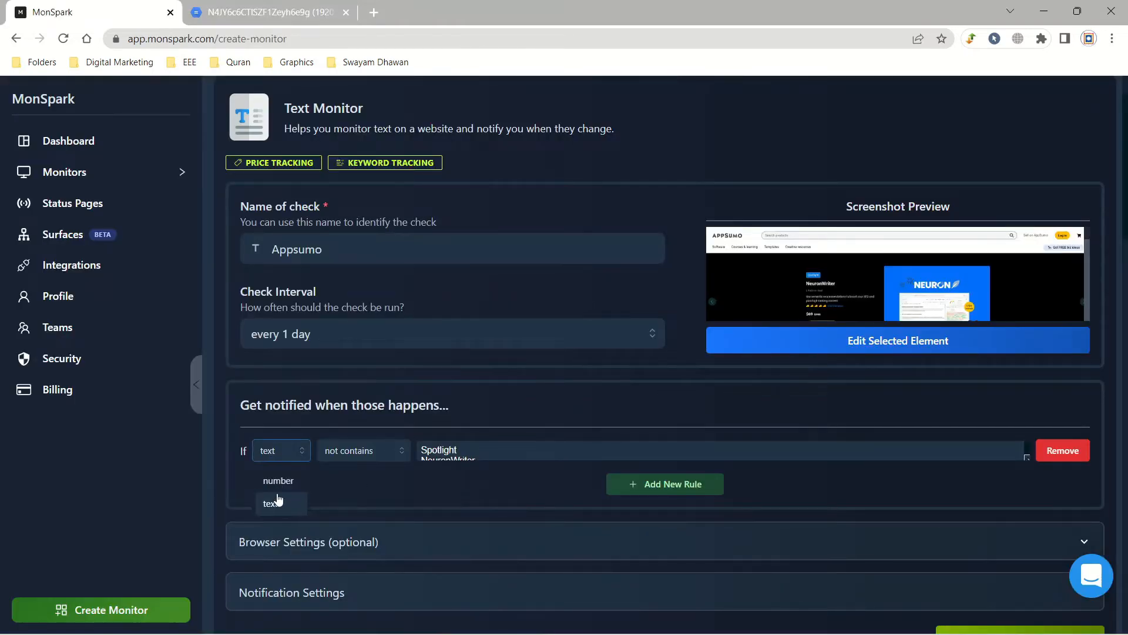
click(273, 480)
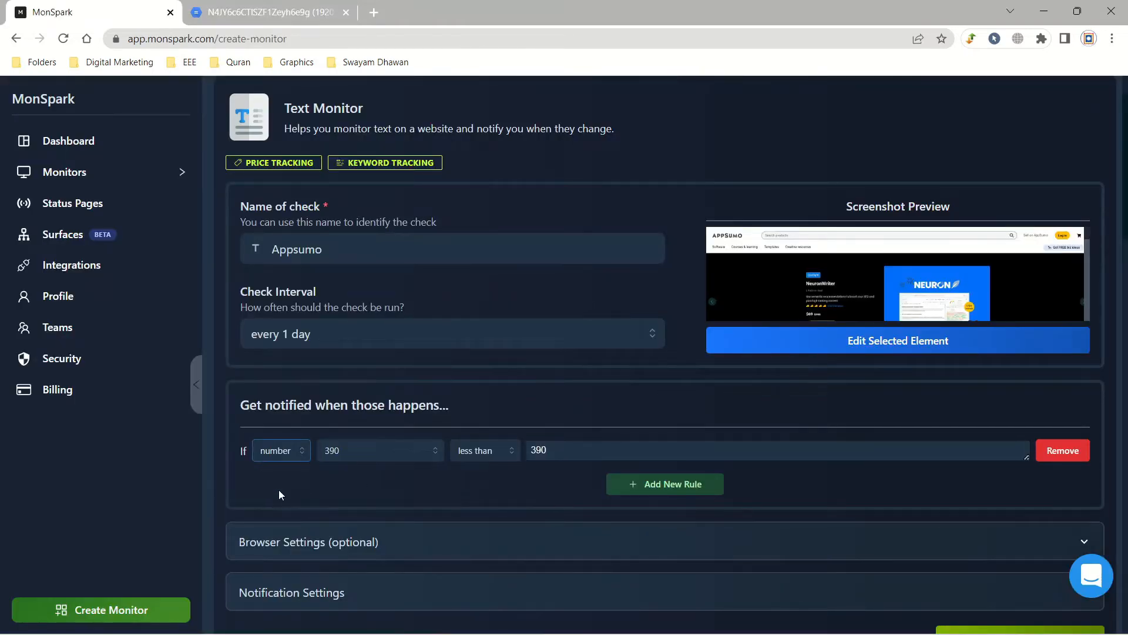
click(380, 460)
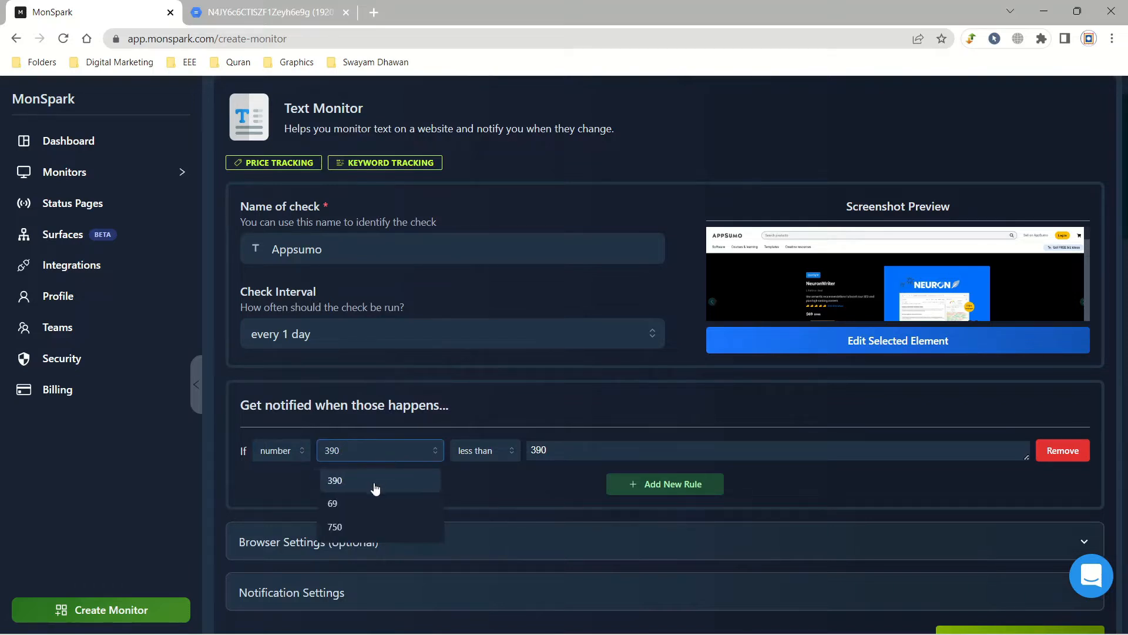
click(509, 495)
click(492, 458)
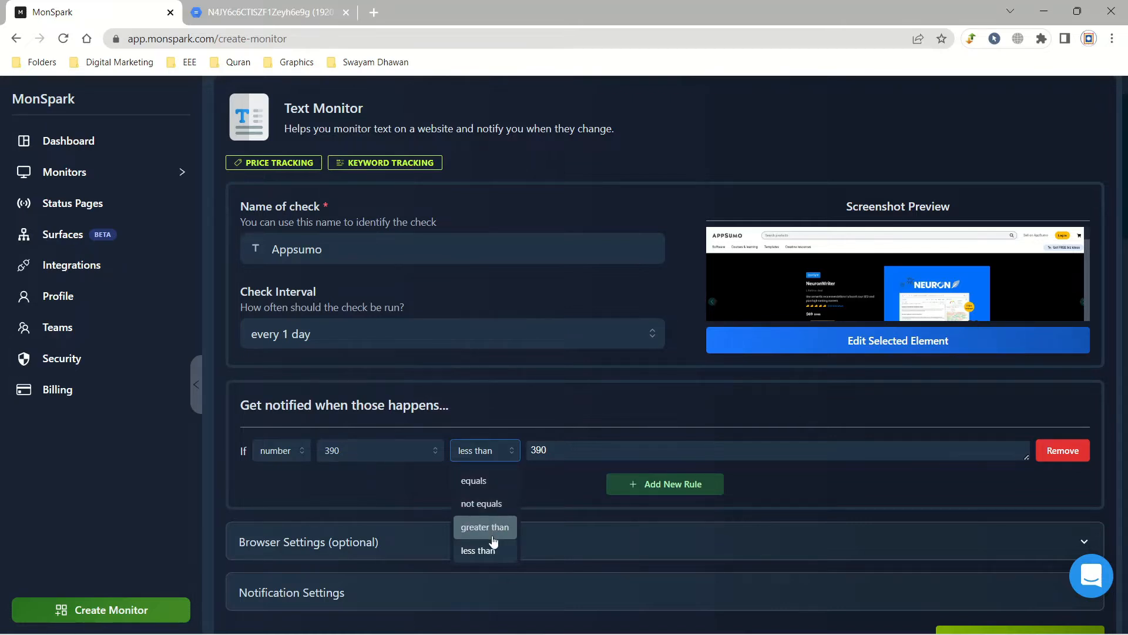
click(473, 481)
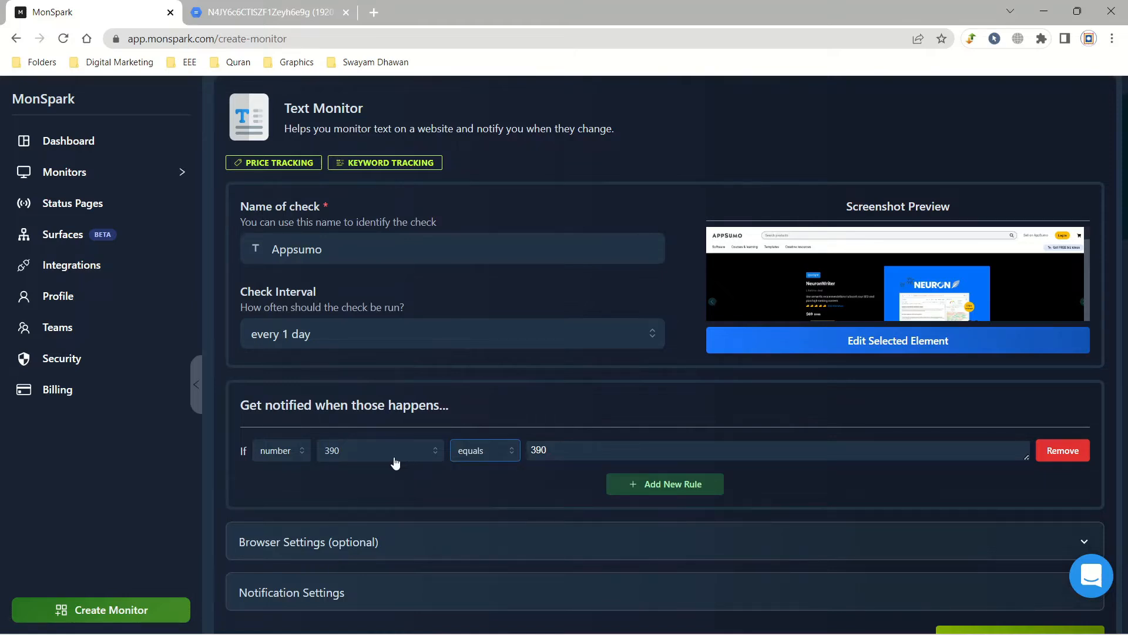
double_click(571, 459)
click(546, 475)
Step: Check the page screenshot, then change the comparison to not equals 390
click(288, 11)
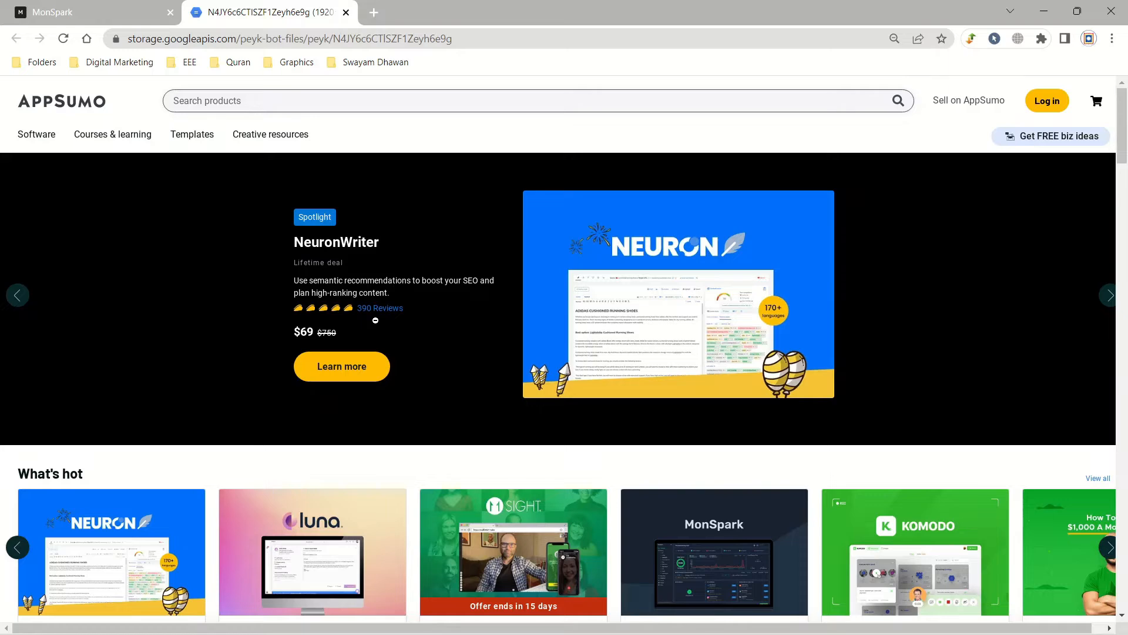
key(ctrl+shift+Tab)
click(491, 454)
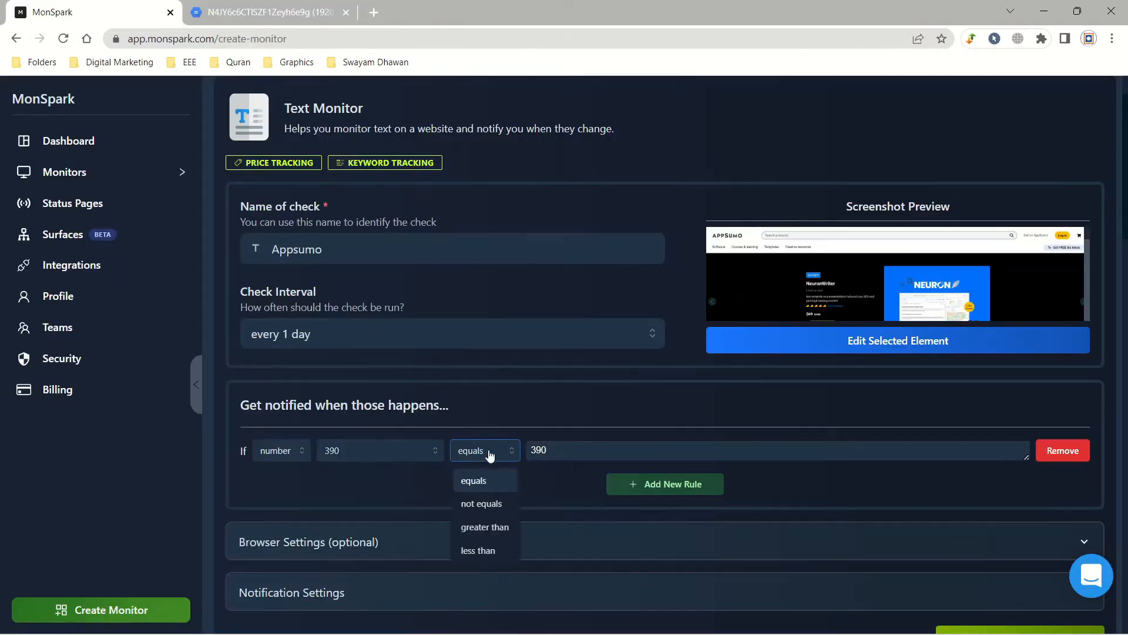
click(485, 504)
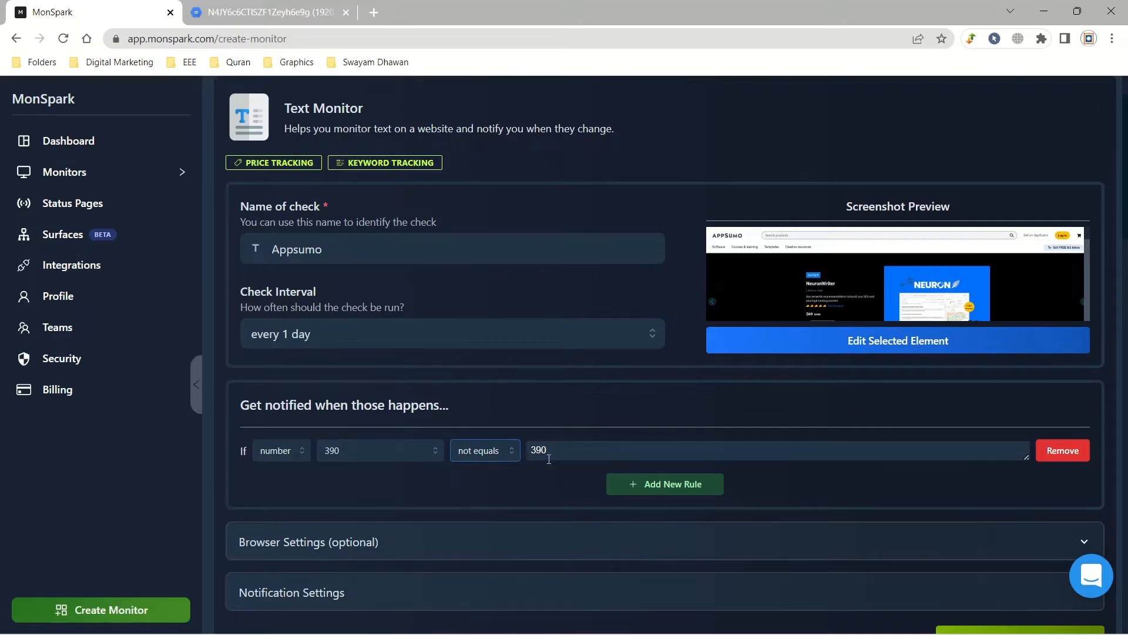
drag(557, 449, 531, 448)
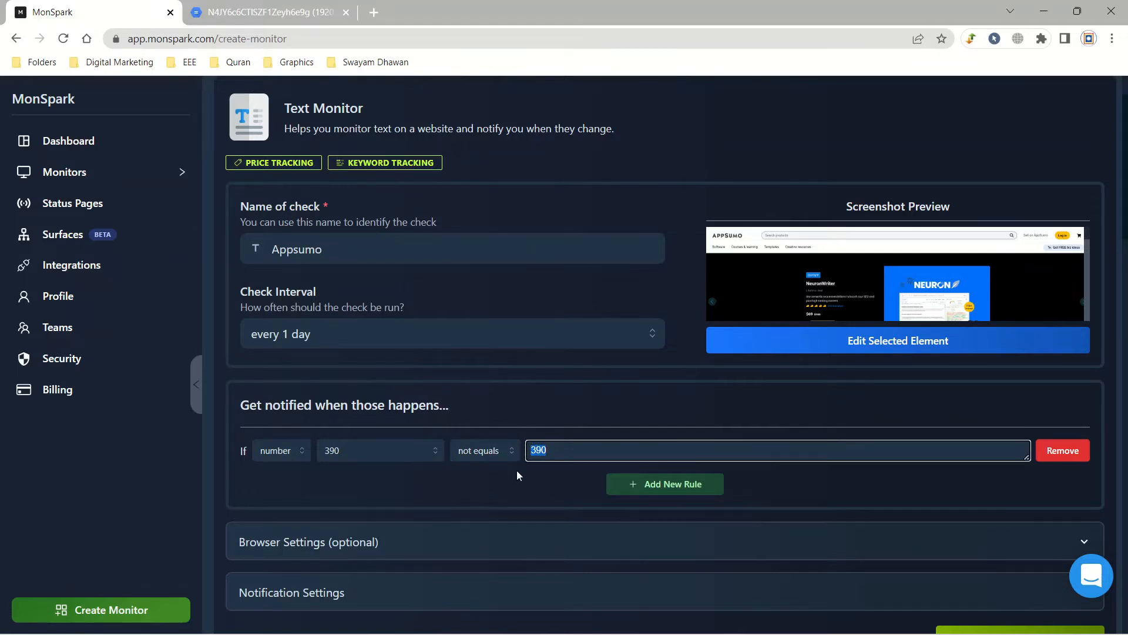
click(516, 470)
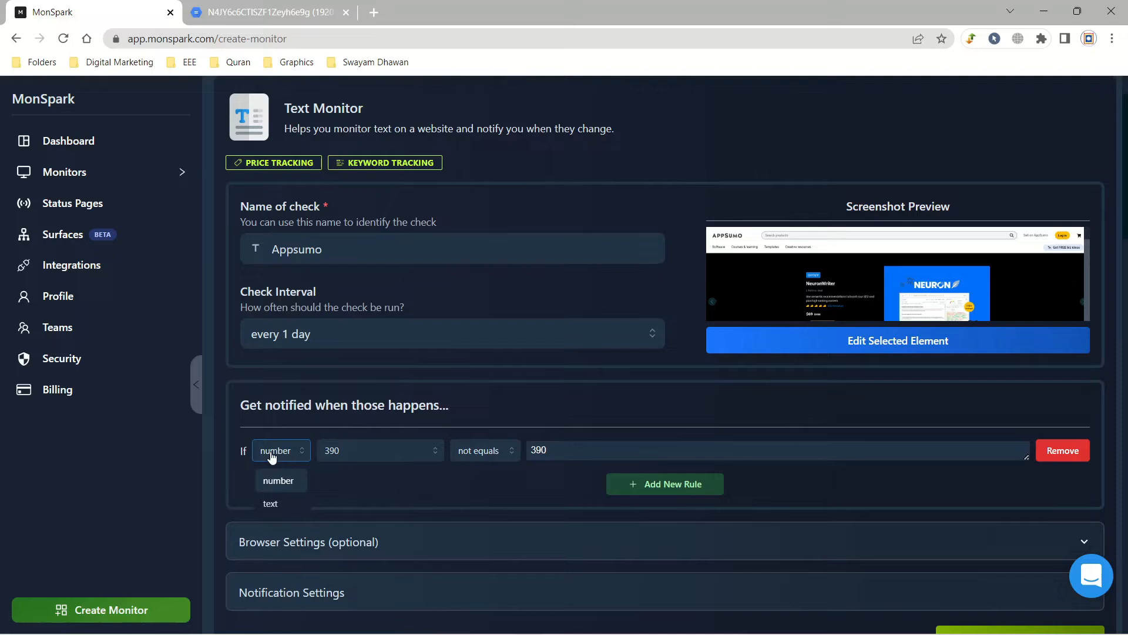
Step: Switch the alert rule back to text with an equals condition and inspect its value
click(278, 503)
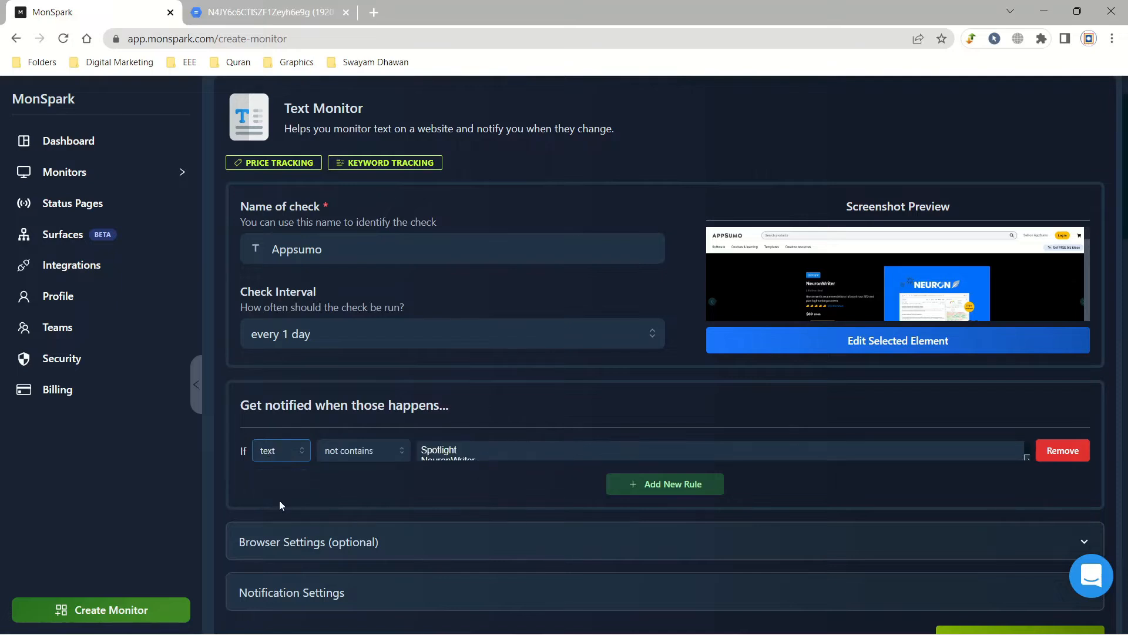
click(361, 456)
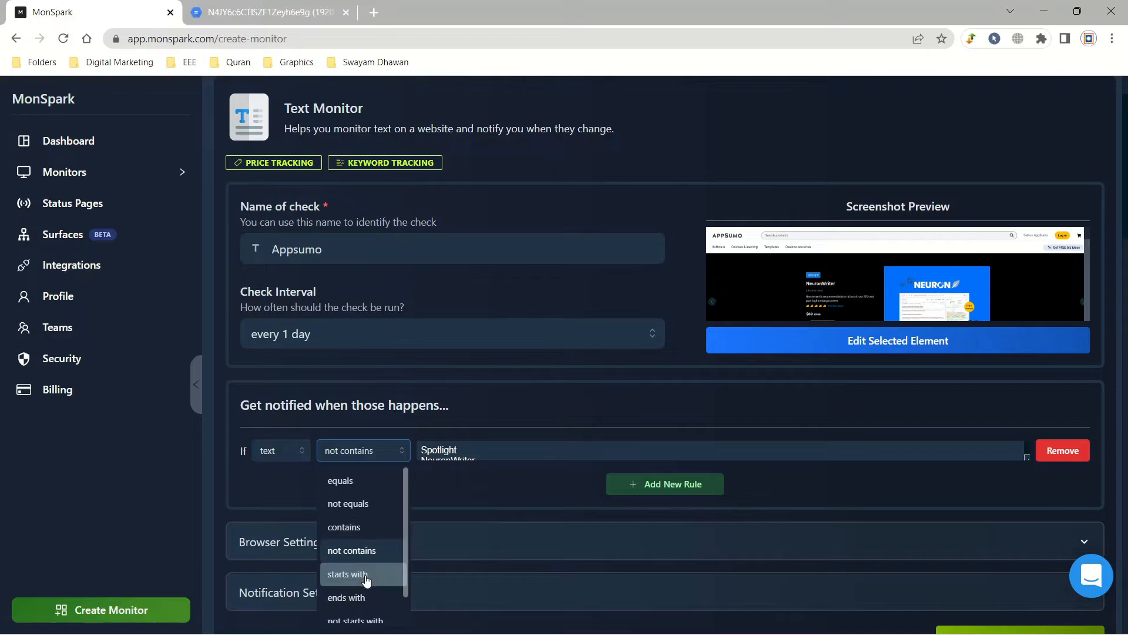
scroll(369, 612, down, 1)
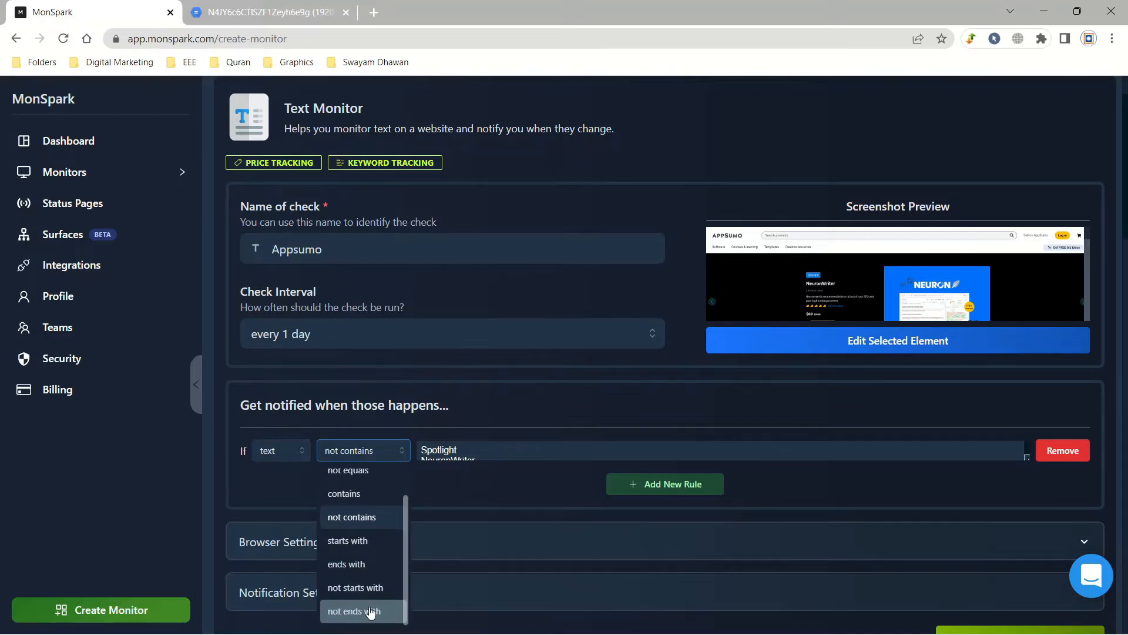
scroll(377, 488, up, 1)
click(376, 474)
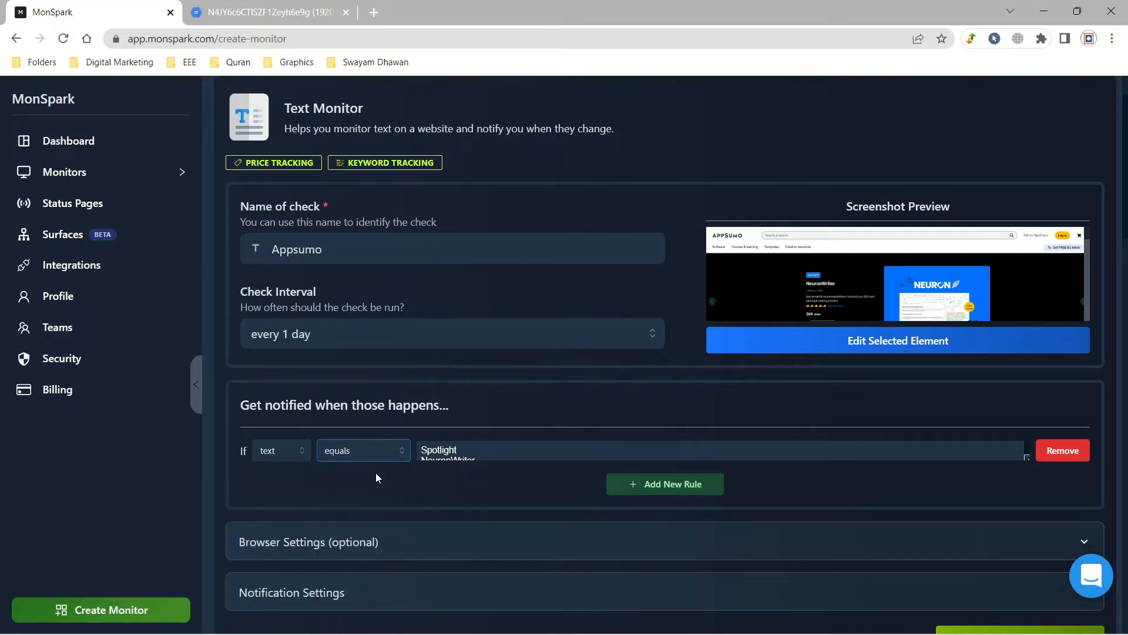
click(466, 447)
drag(422, 450, 485, 466)
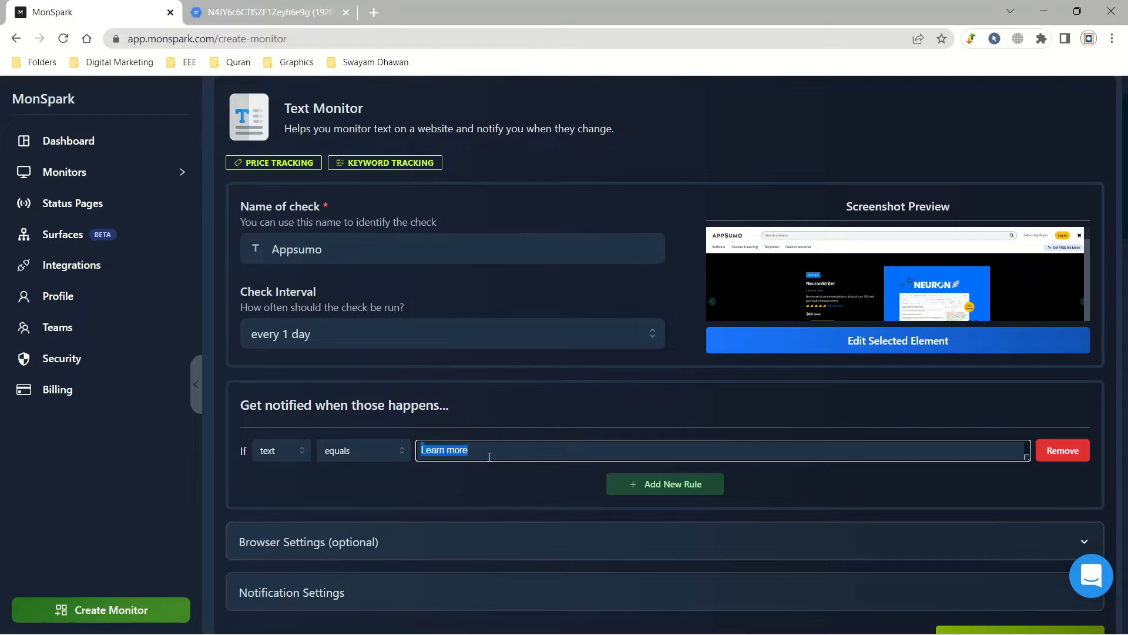
click(267, 11)
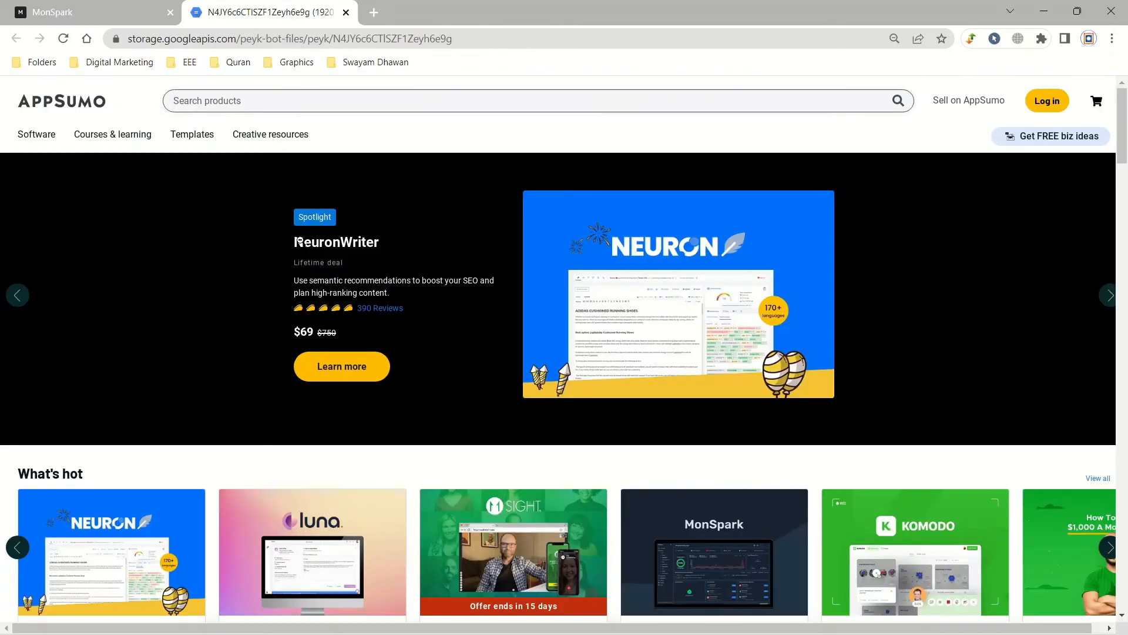
key(ctrl+Tab)
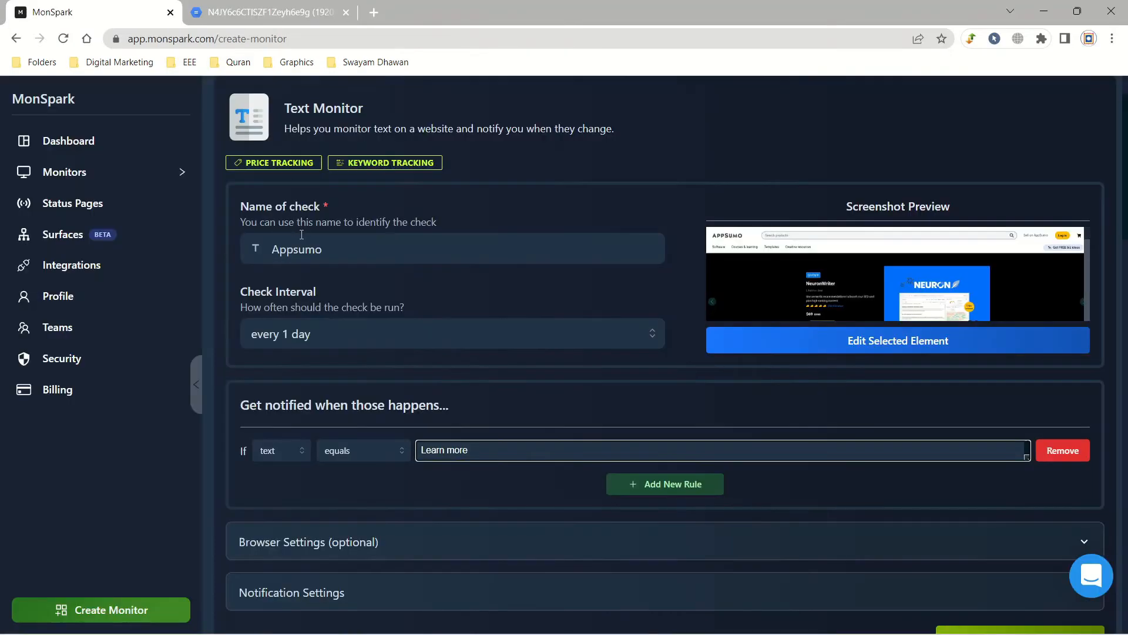
Step: Try the not equals, contains and not contains text conditions against the screenshot
click(385, 453)
click(375, 505)
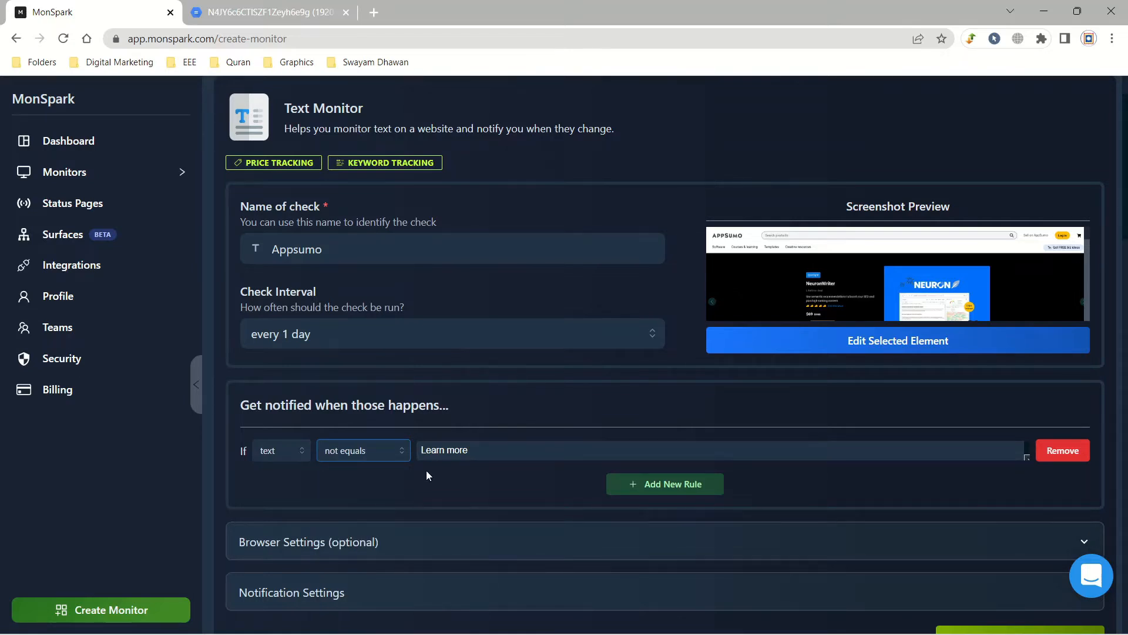
click(404, 456)
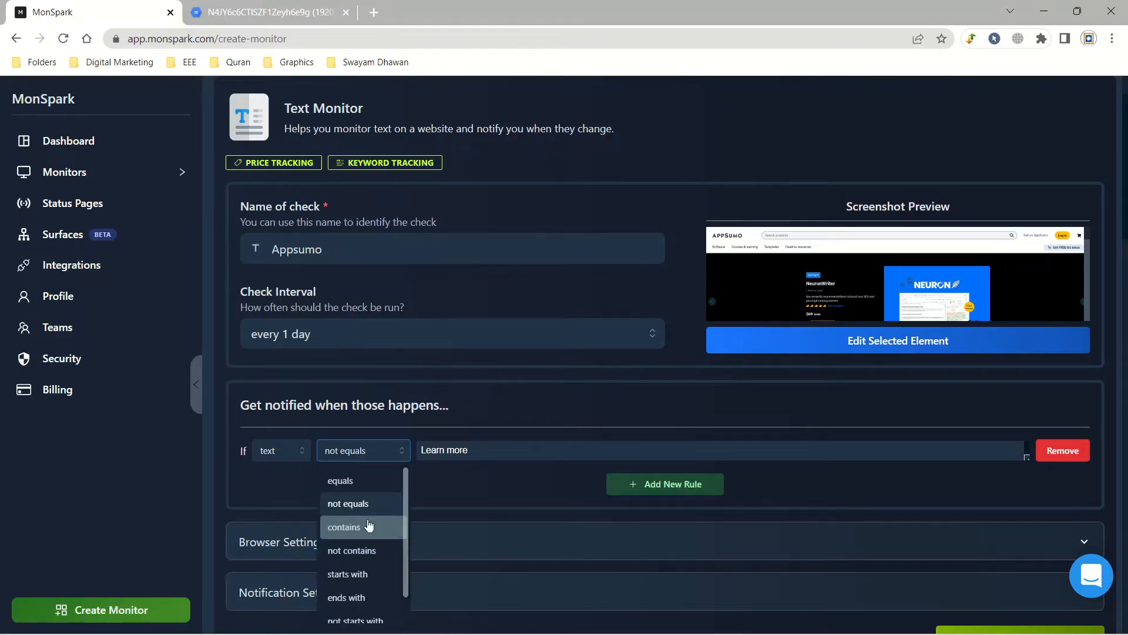
click(389, 527)
click(262, 5)
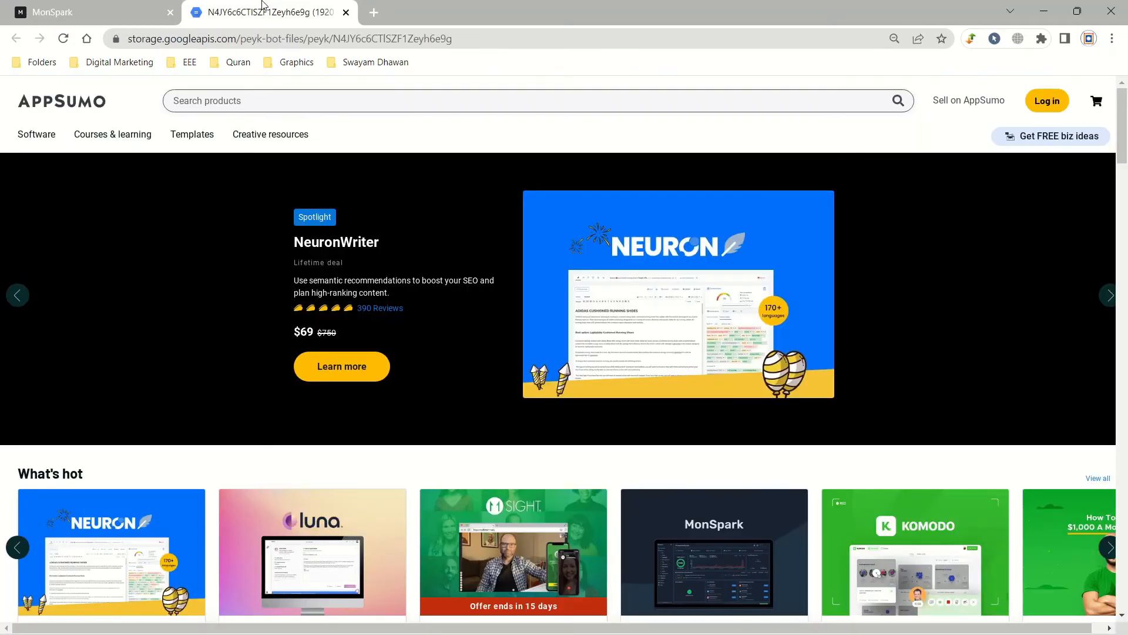
click(128, 10)
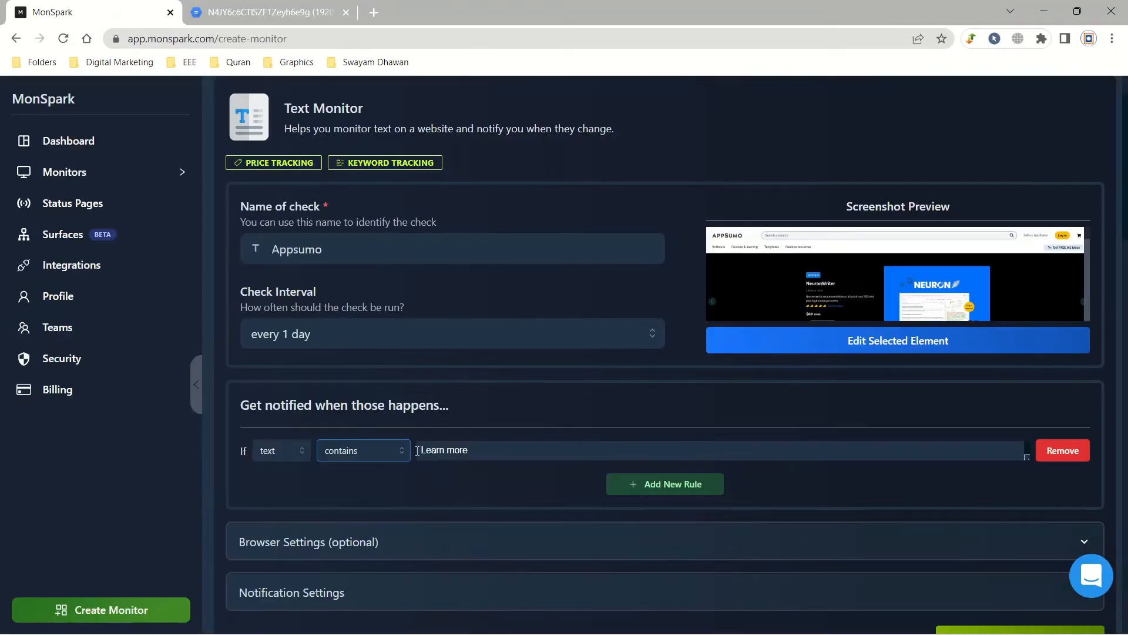
drag(417, 450, 484, 495)
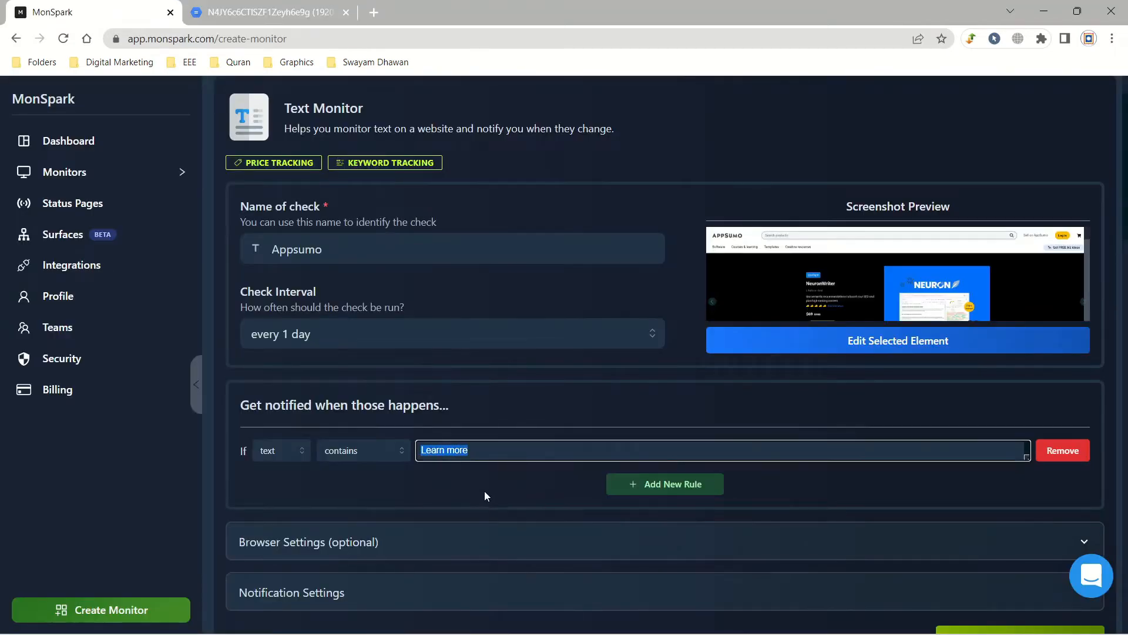
click(492, 454)
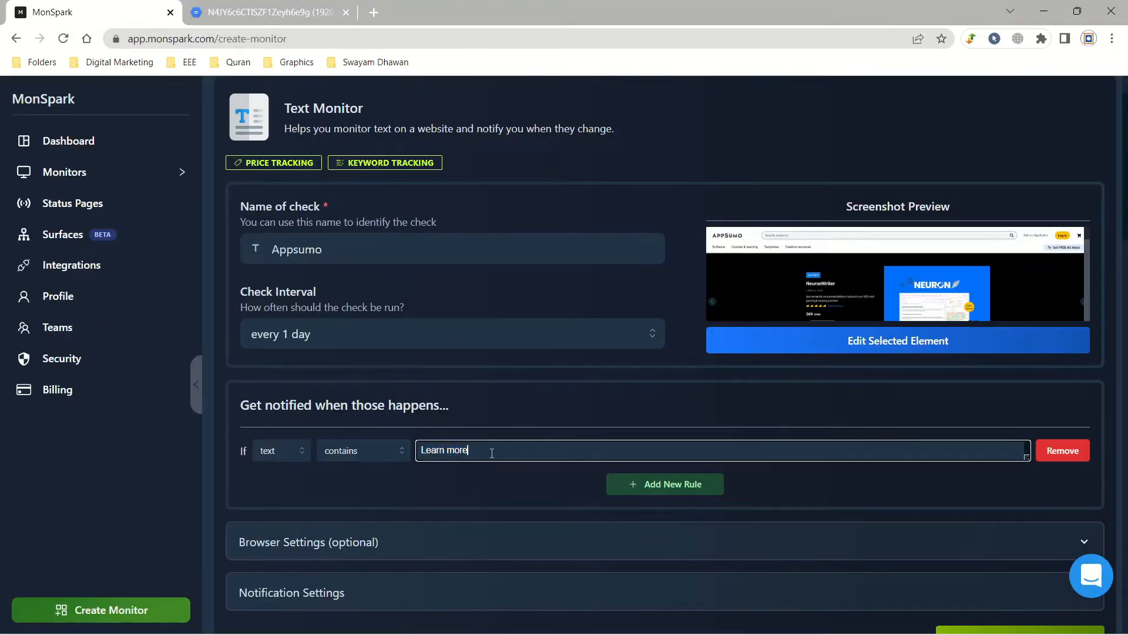
click(338, 455)
click(359, 551)
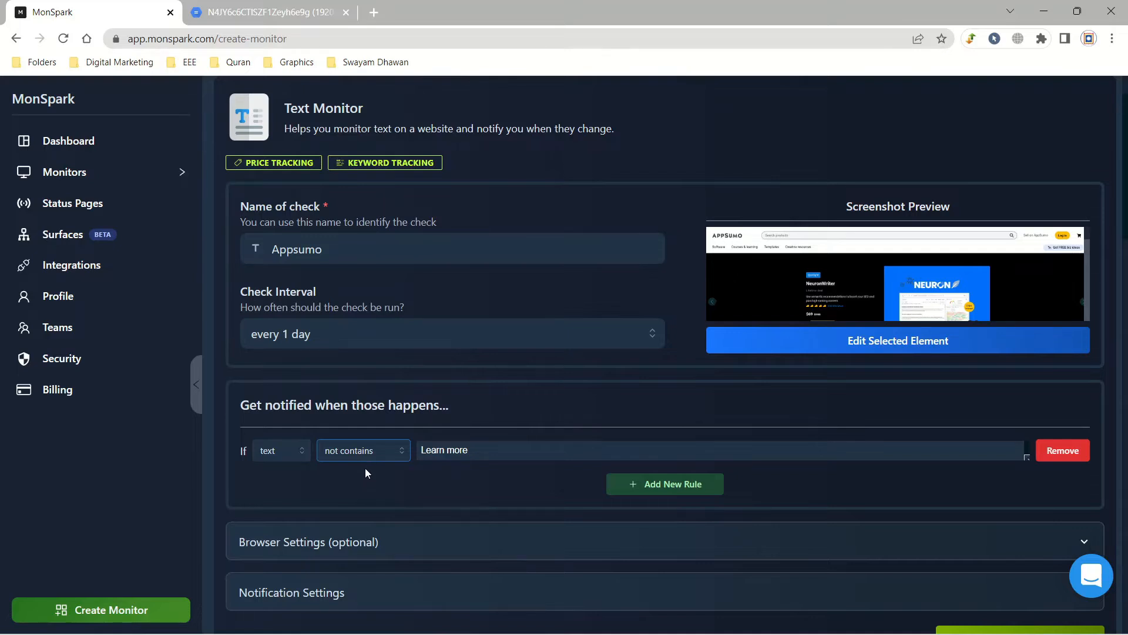
key(Tab)
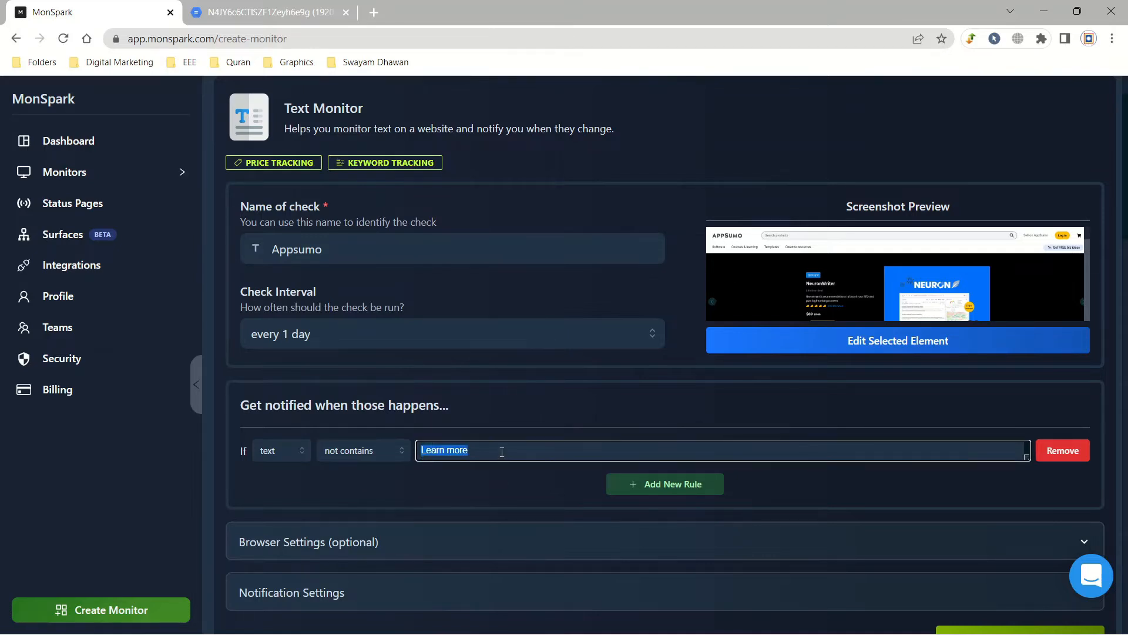
click(502, 451)
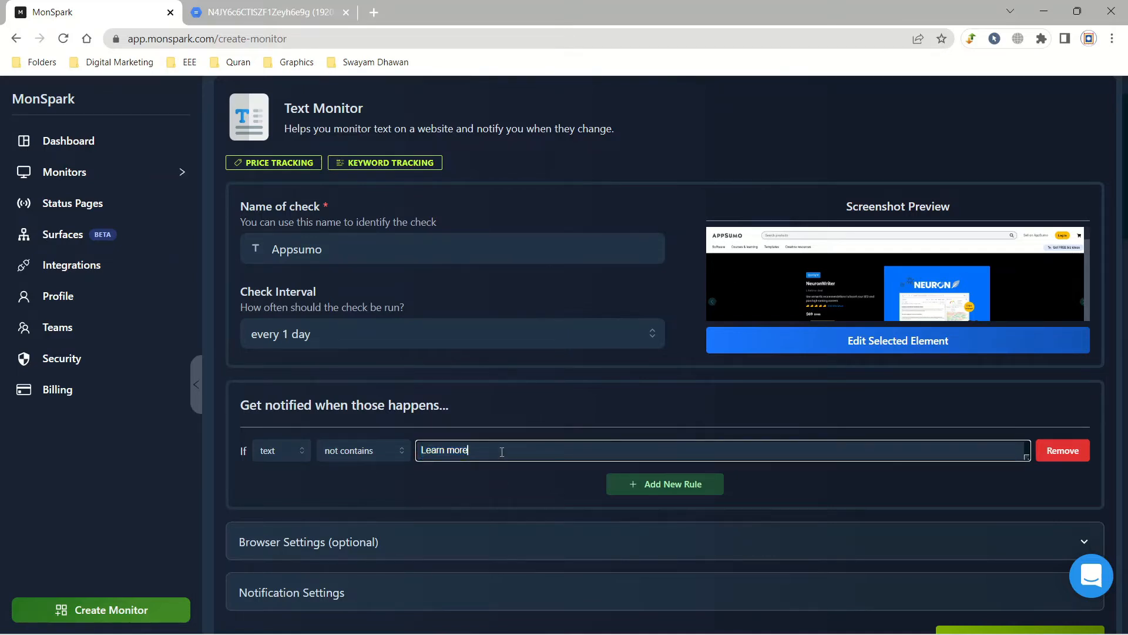
Step: Make the rule text not equals 'NeuronWriter' and remove the extra number rule
click(381, 460)
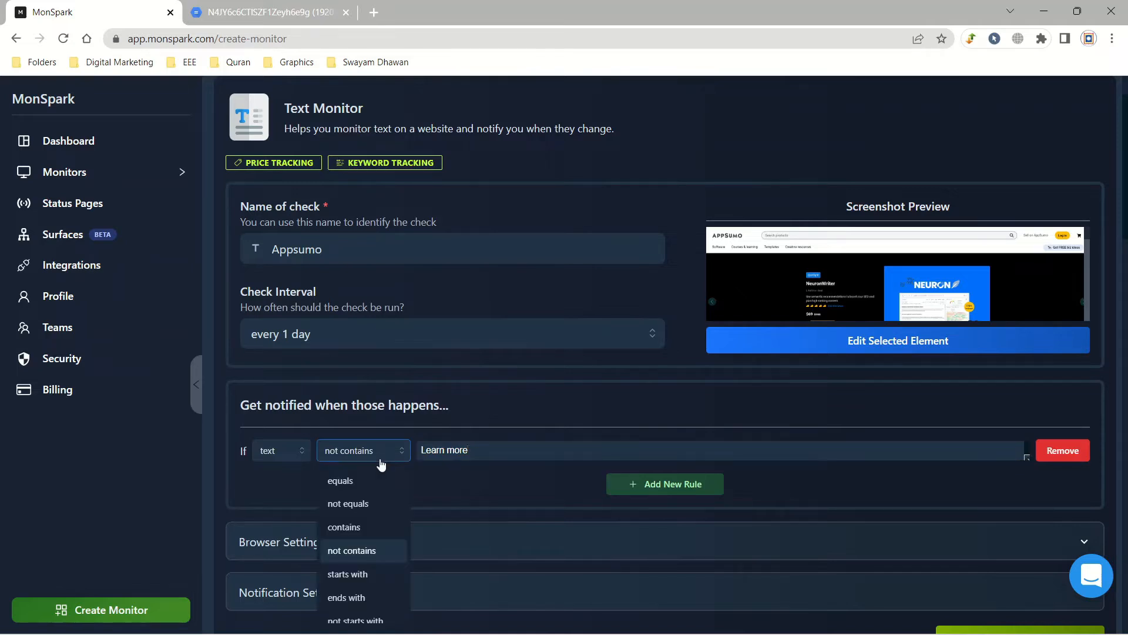
click(373, 503)
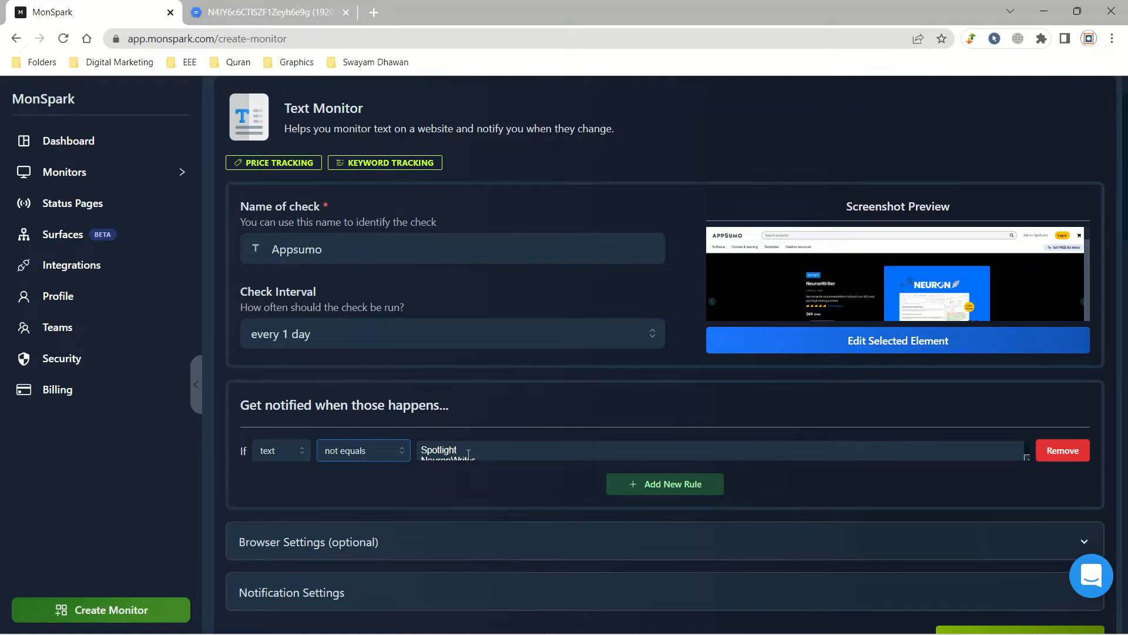
drag(469, 447, 418, 449)
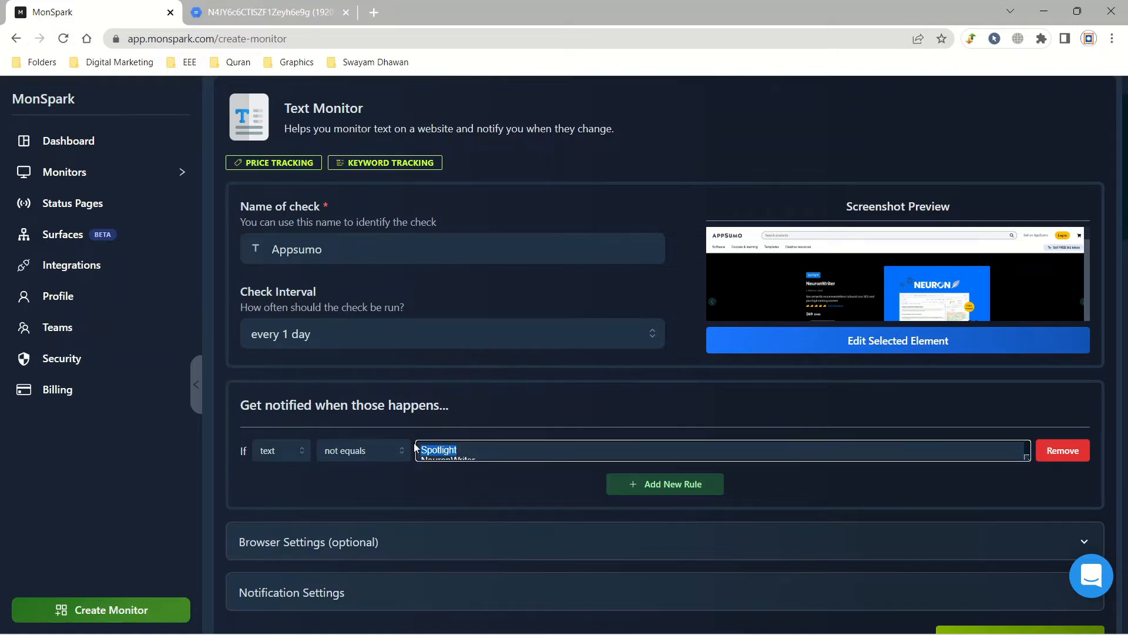
key(BackSpace)
click(634, 484)
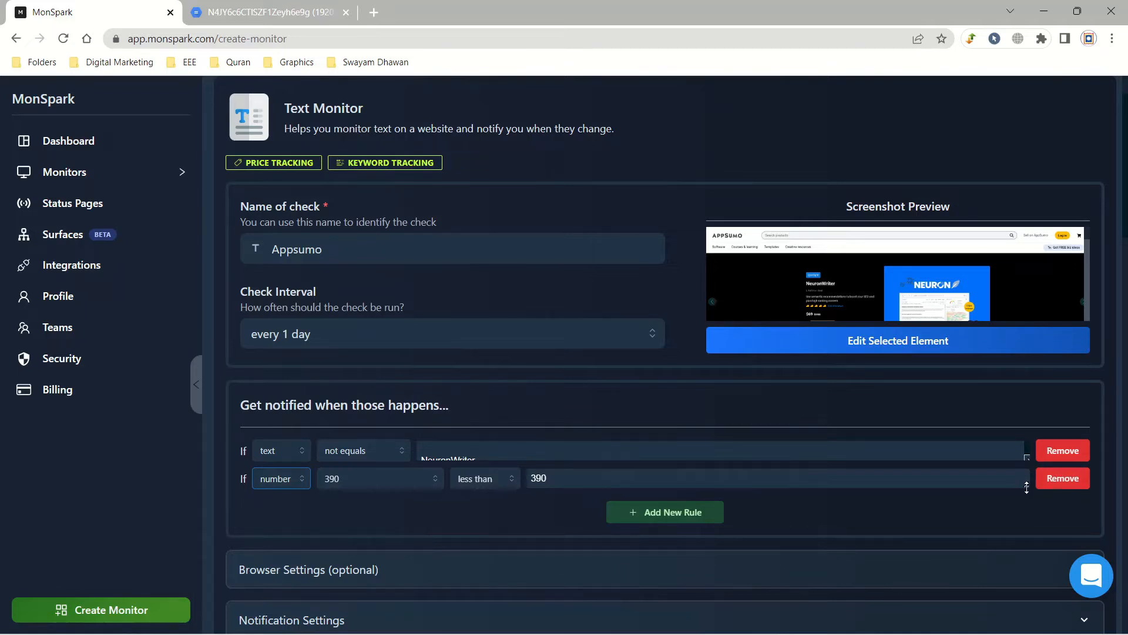
click(1063, 478)
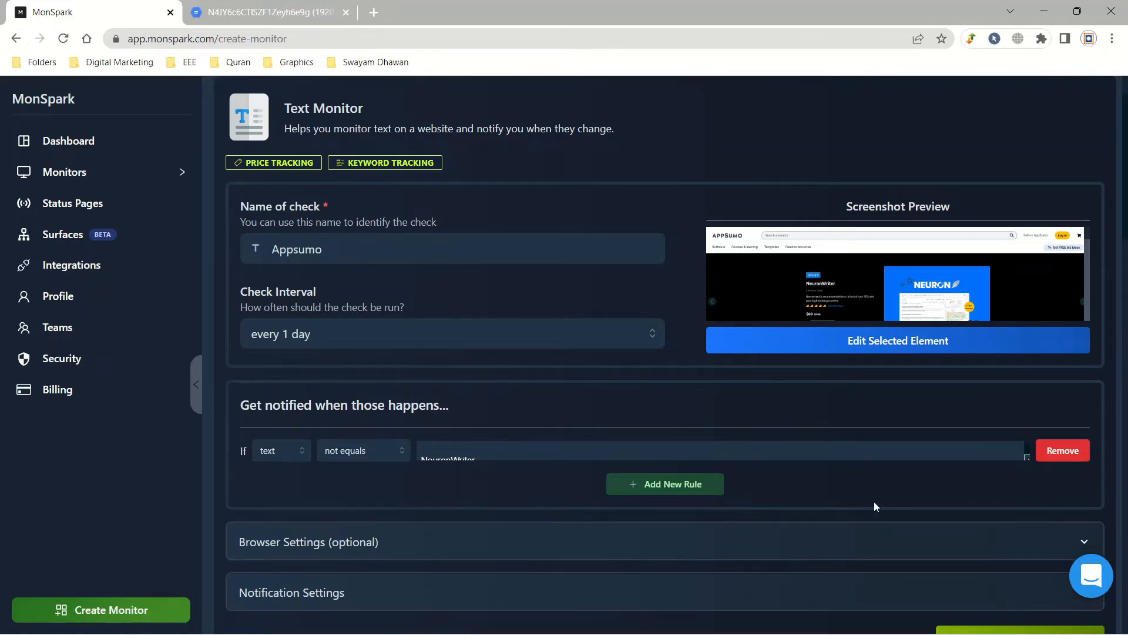
click(966, 451)
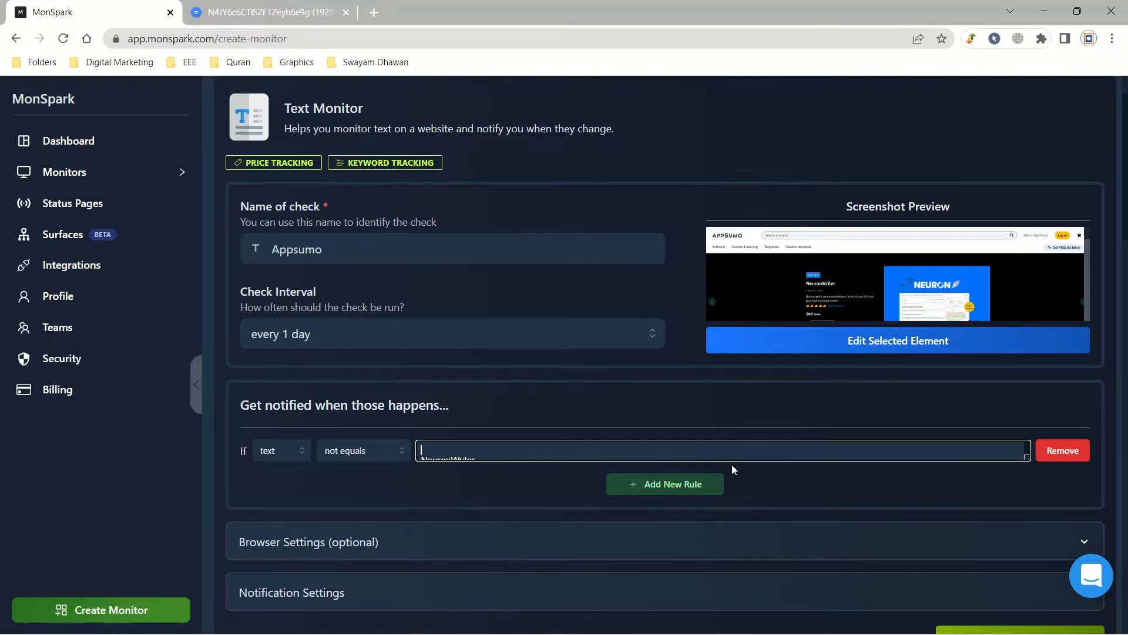
Step: Expand Notification Settings and check the e-mail notification recipient
scroll(731, 465, down, 4)
click(580, 357)
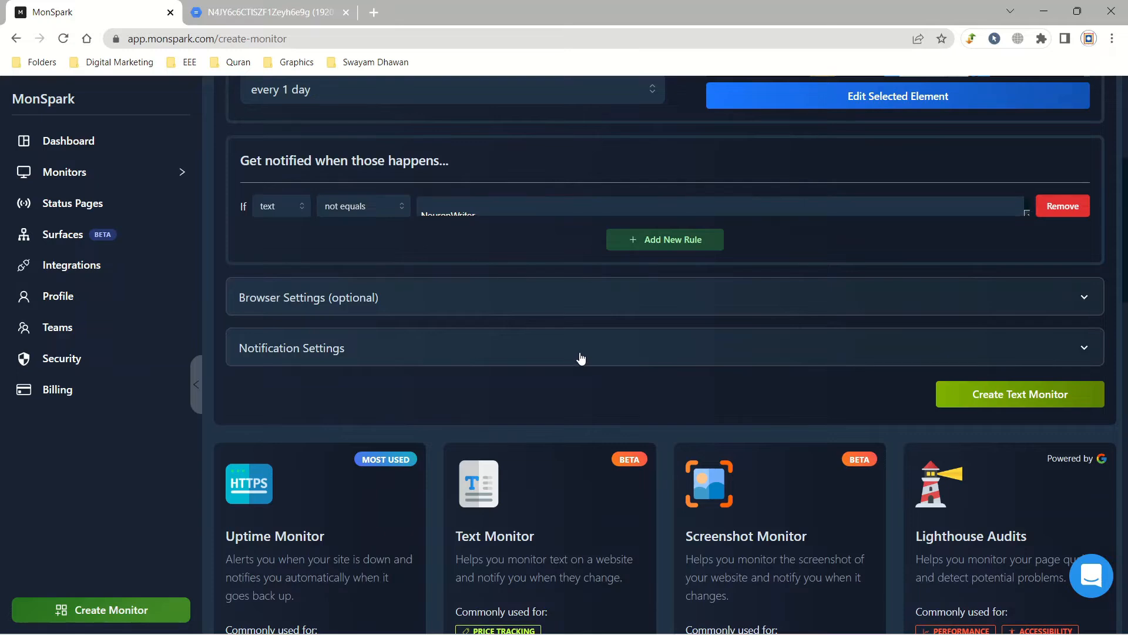
scroll(606, 364, down, 4)
scroll(608, 365, up, 4)
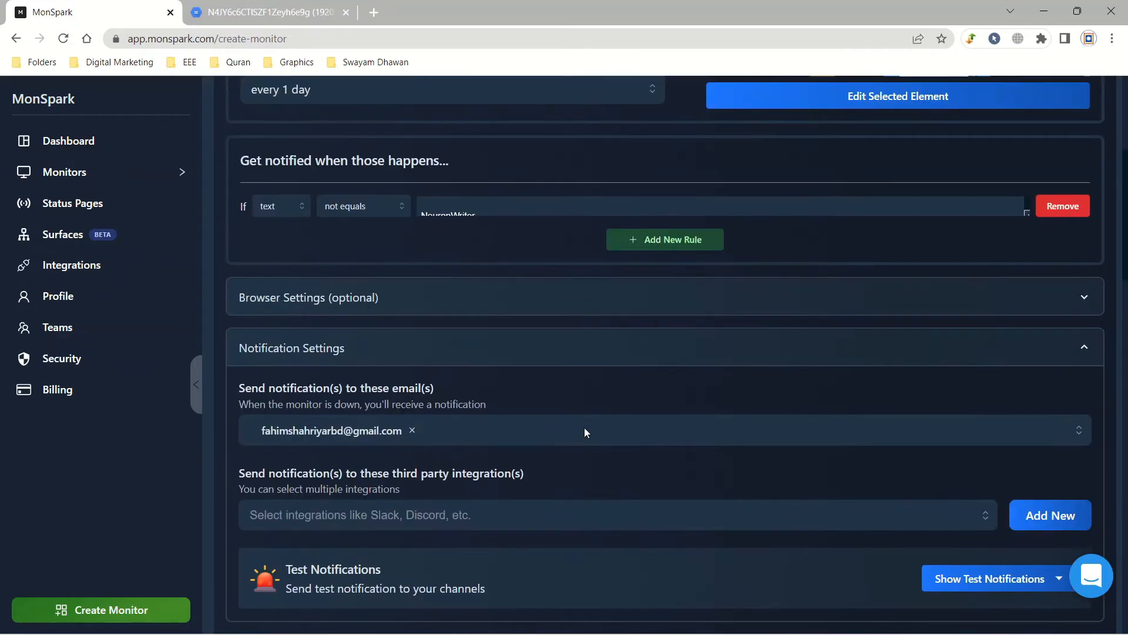
click(513, 433)
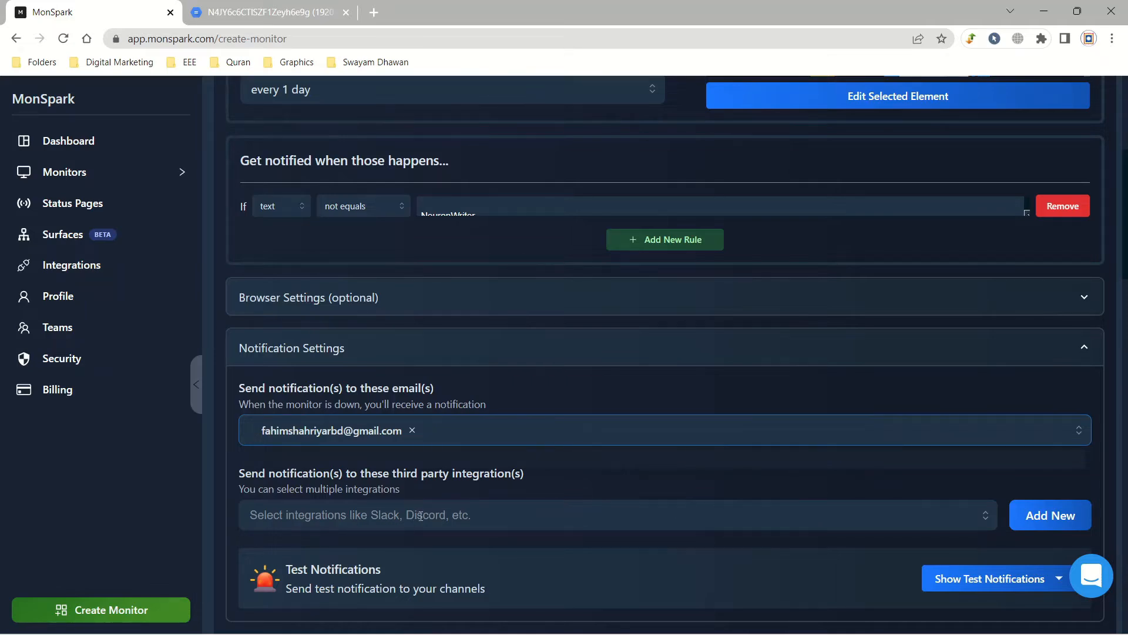
Step: Recheck the rule's expected text and create the Appsumo text monitor
scroll(496, 504, down, 4)
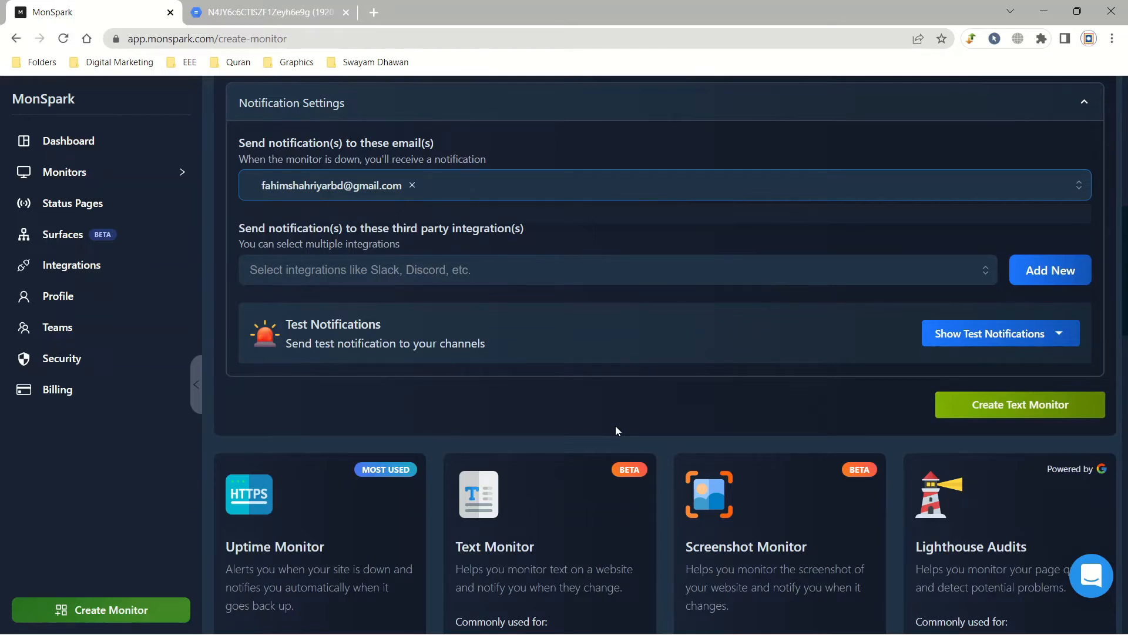
scroll(616, 425, up, 4)
click(466, 201)
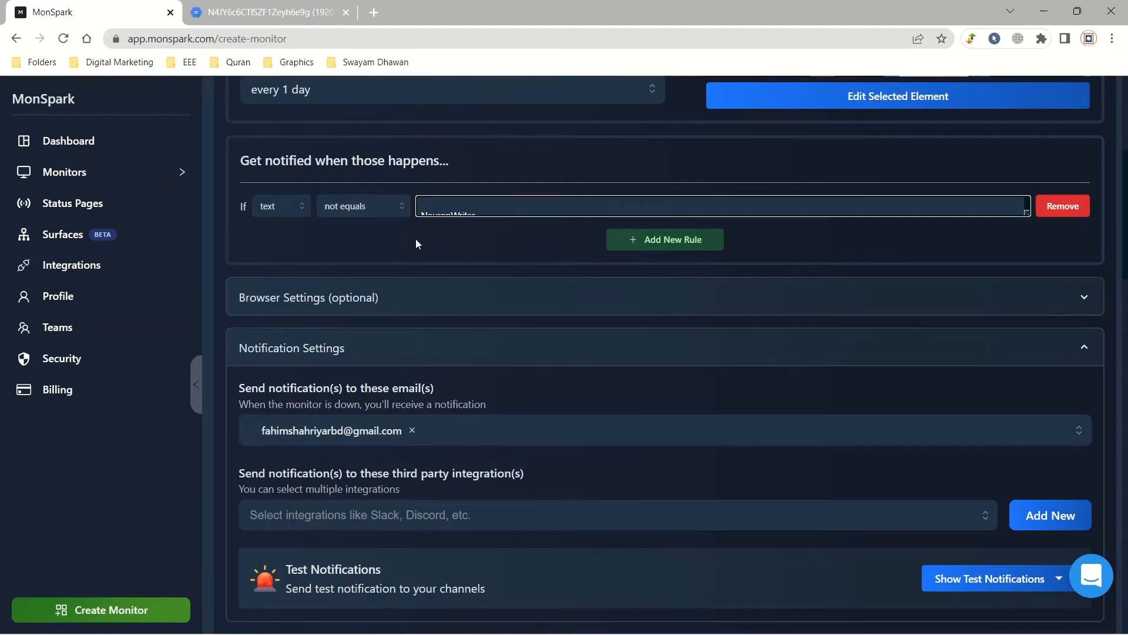
scroll(527, 360, down, 4)
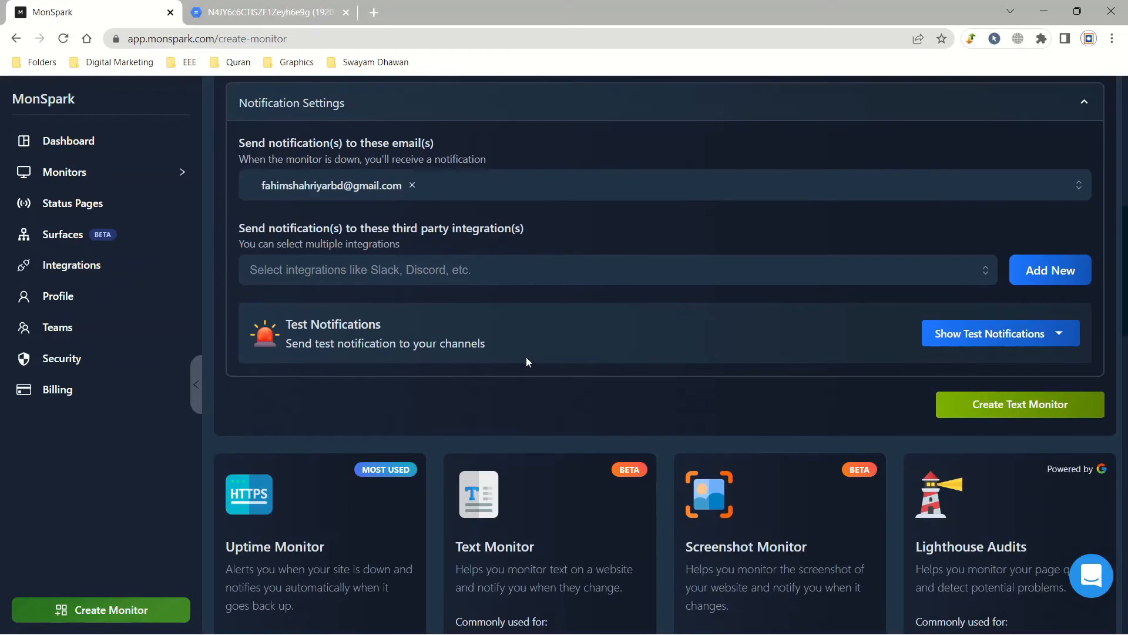
click(996, 413)
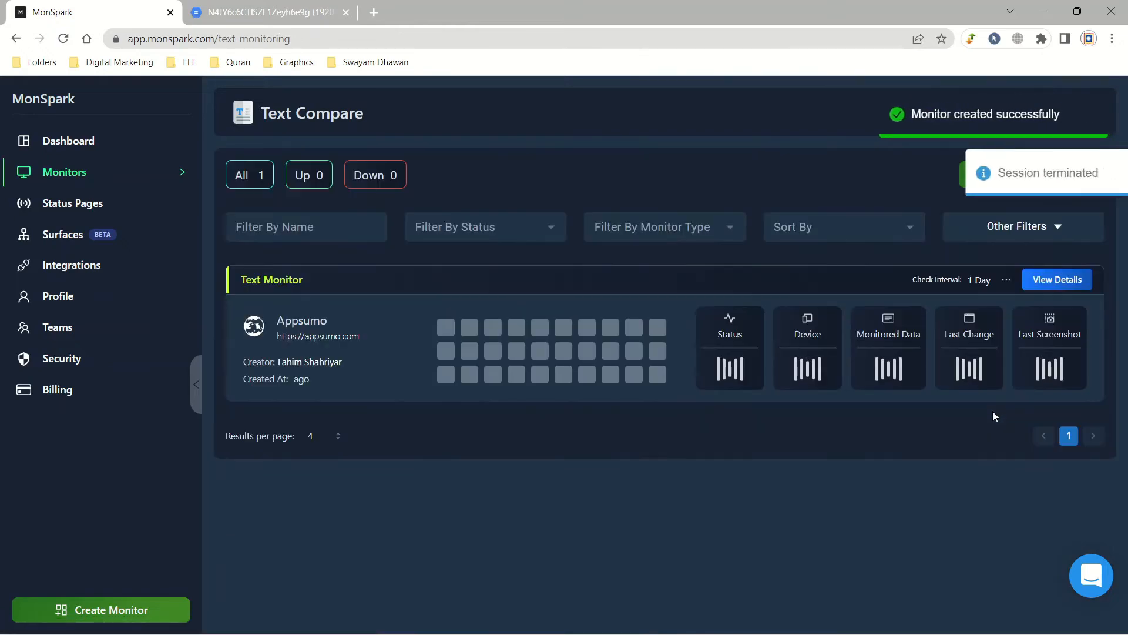
Step: Open the Appsumo monitor's View Details and review its Rules, Latest Text and Event History
click(1007, 280)
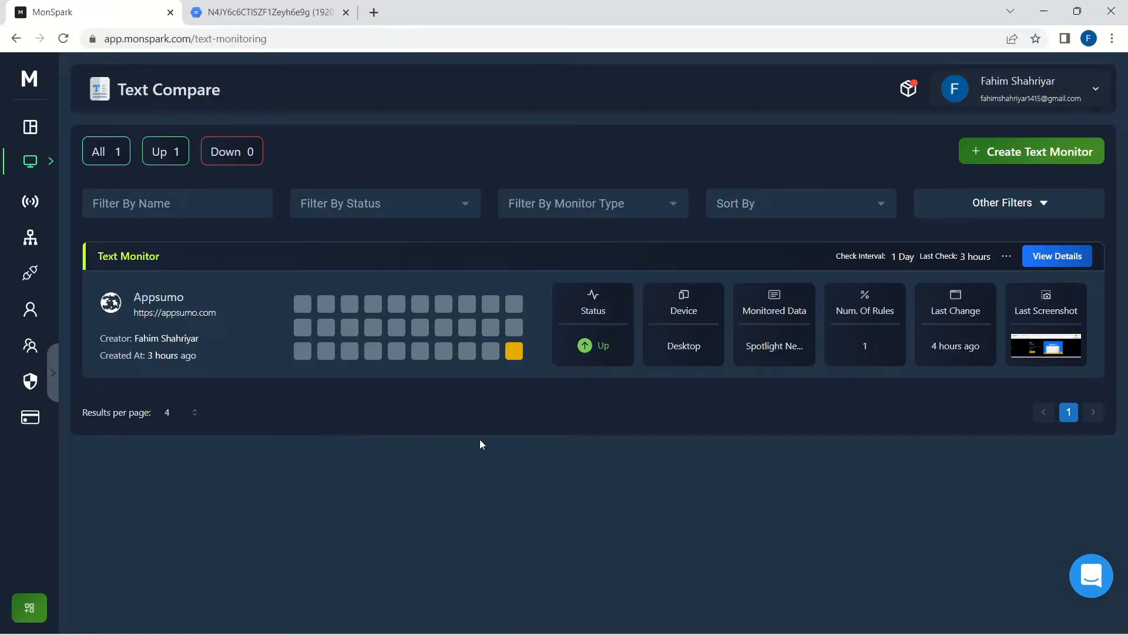
click(1073, 255)
scroll(593, 381, down, 3)
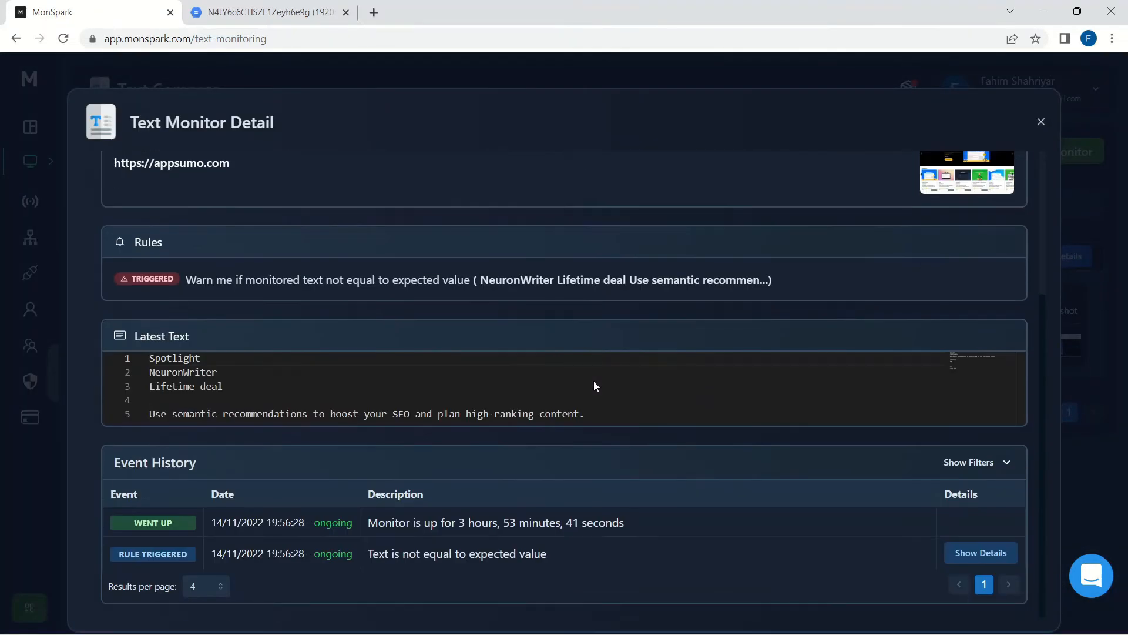
scroll(595, 381, down, 2)
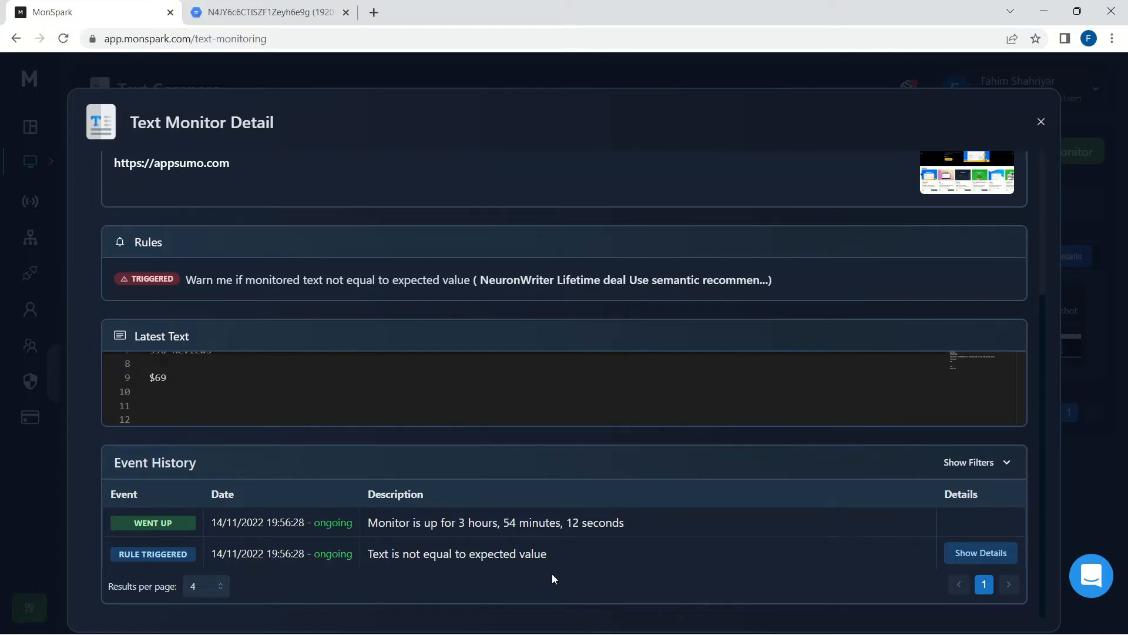
scroll(427, 385, up, 3)
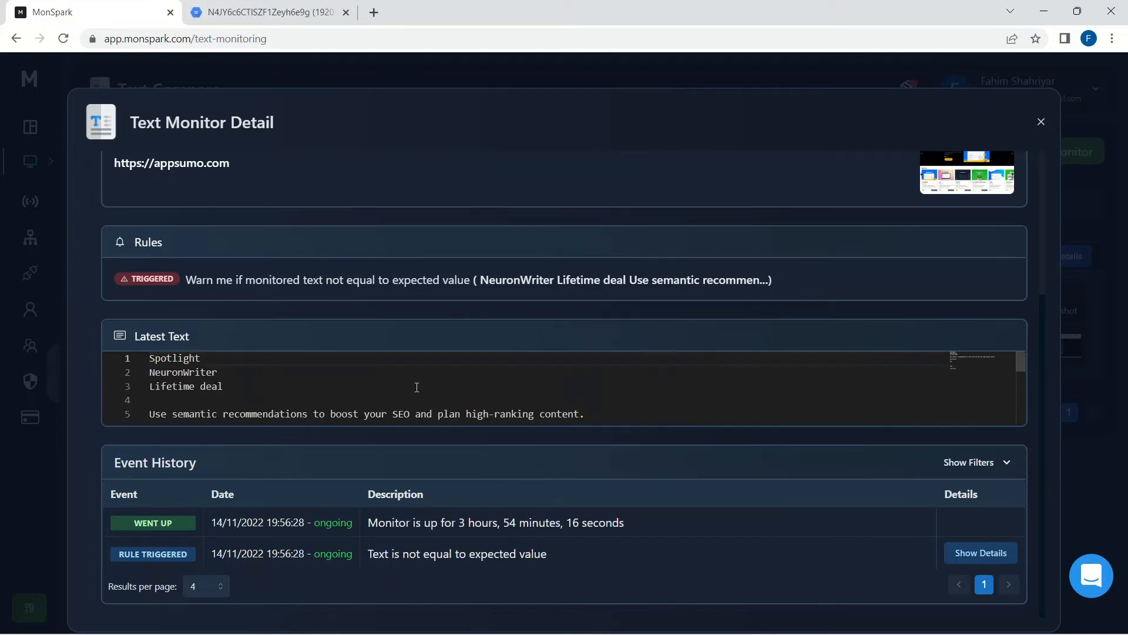
scroll(416, 387, up, 4)
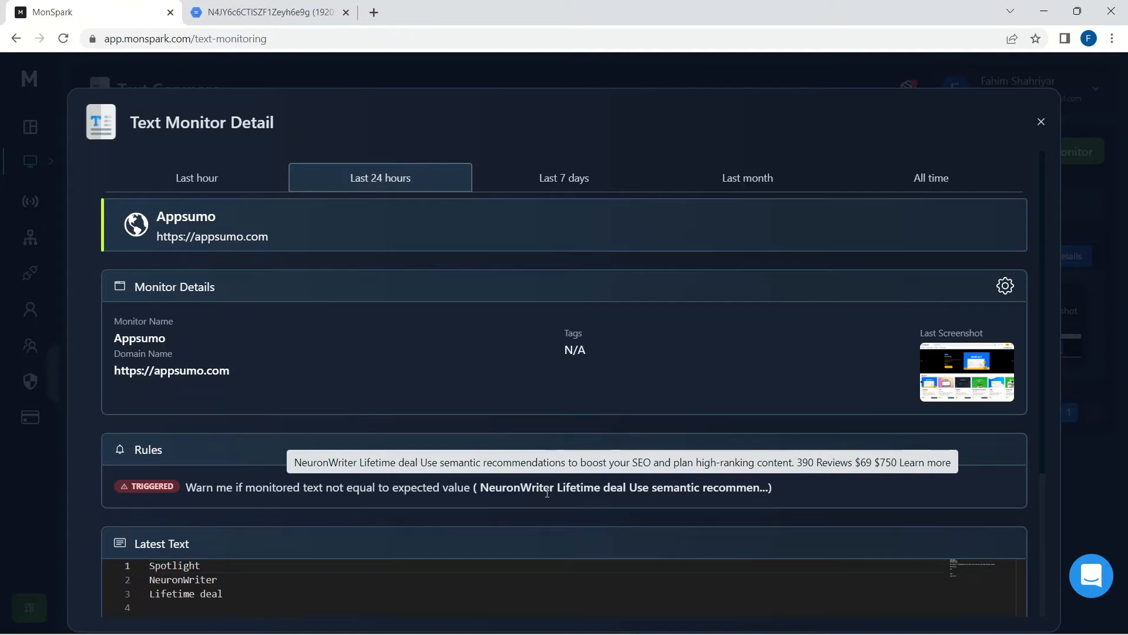
scroll(547, 493, down, 4)
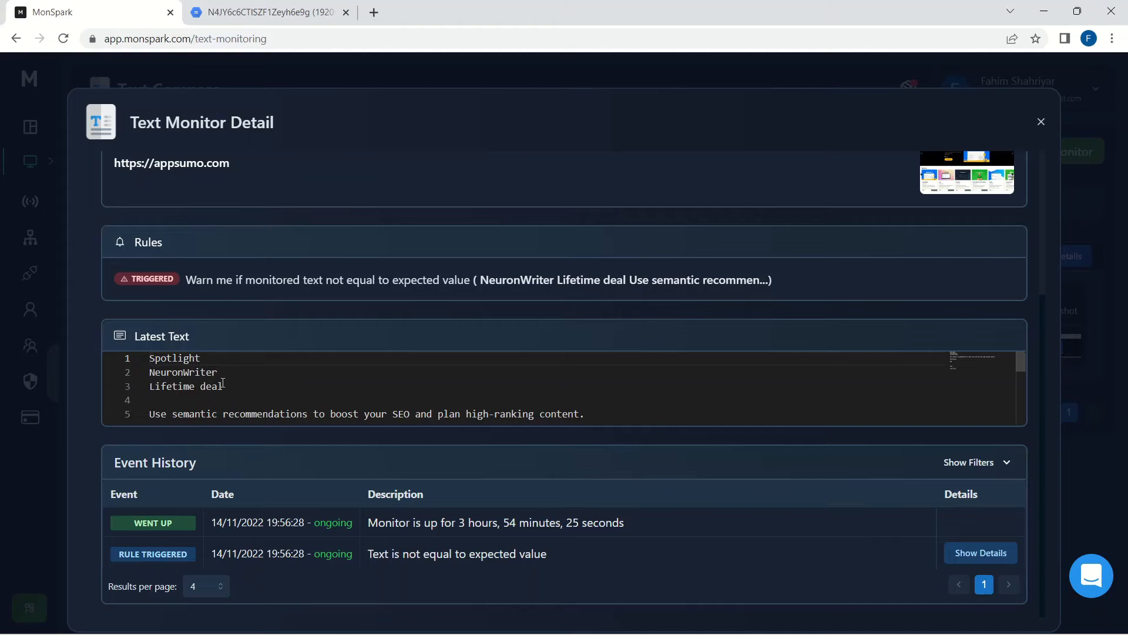
drag(208, 358, 184, 358)
click(210, 357)
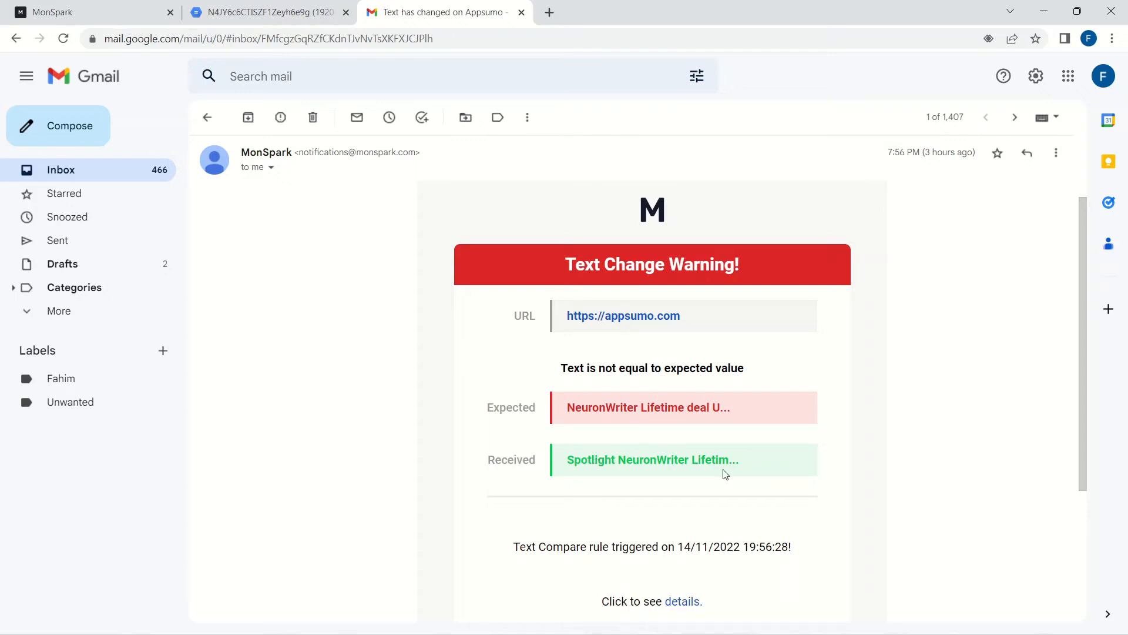
Step: Leave the appsumo.com Text Change Warning e-mail and return to MonSpark's Create Status Page form
key(ctrl+1)
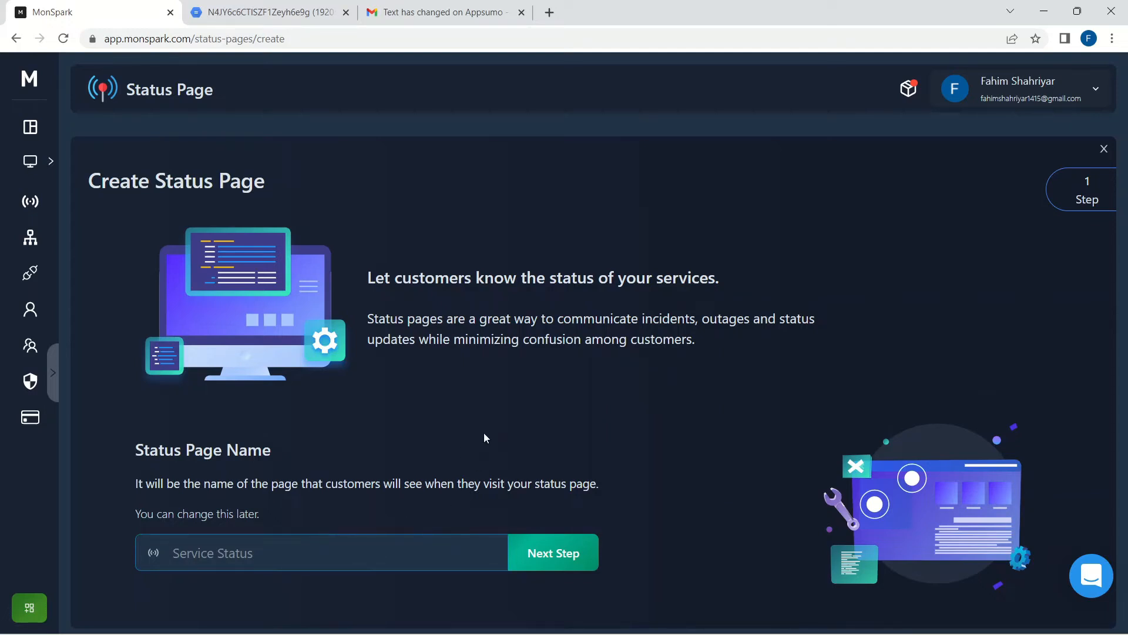
Step: Name the status page 'AppSumo' and continue to monitor selection
click(140, 549)
text(AppSumo)
click(557, 563)
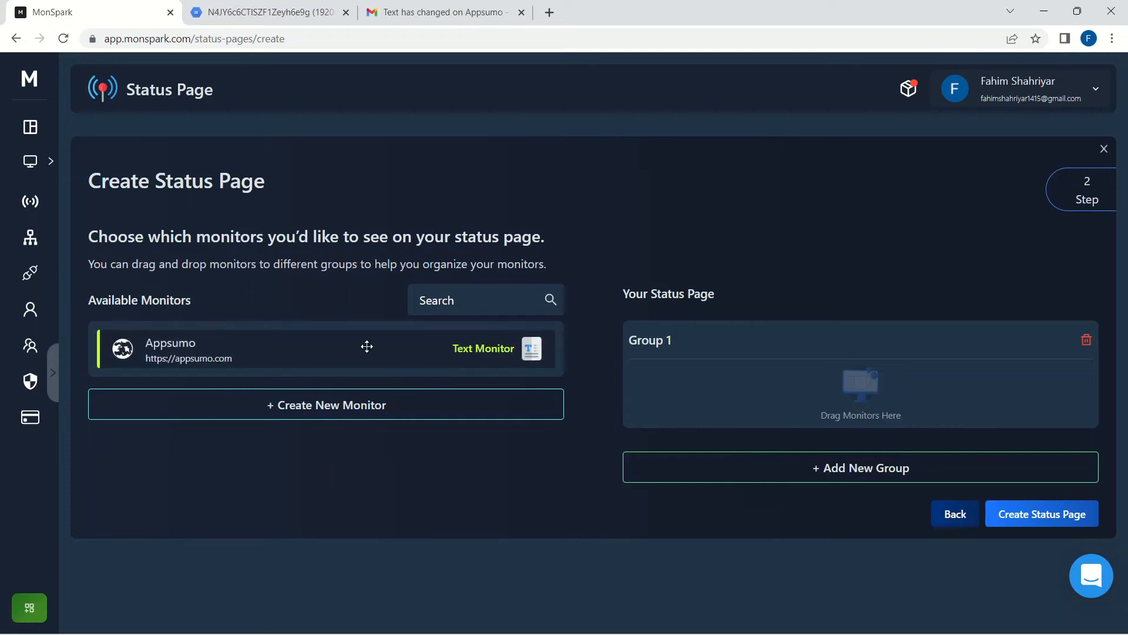
Step: Put the Appsumo monitor into Group 1 and confirm creating the status page
drag(367, 347, 863, 399)
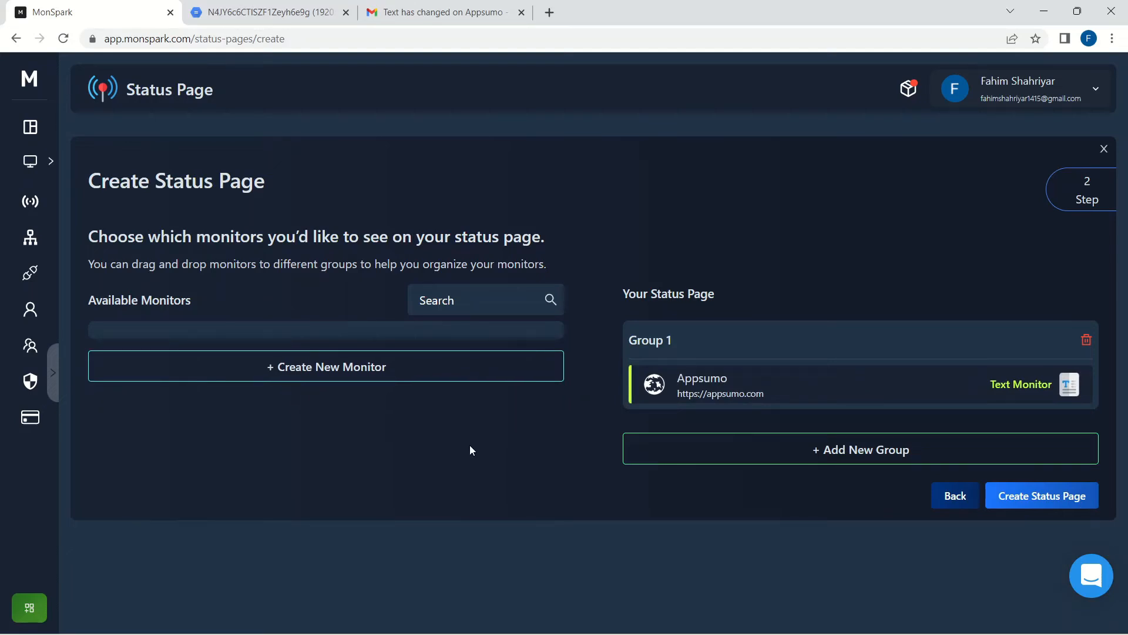
click(1018, 499)
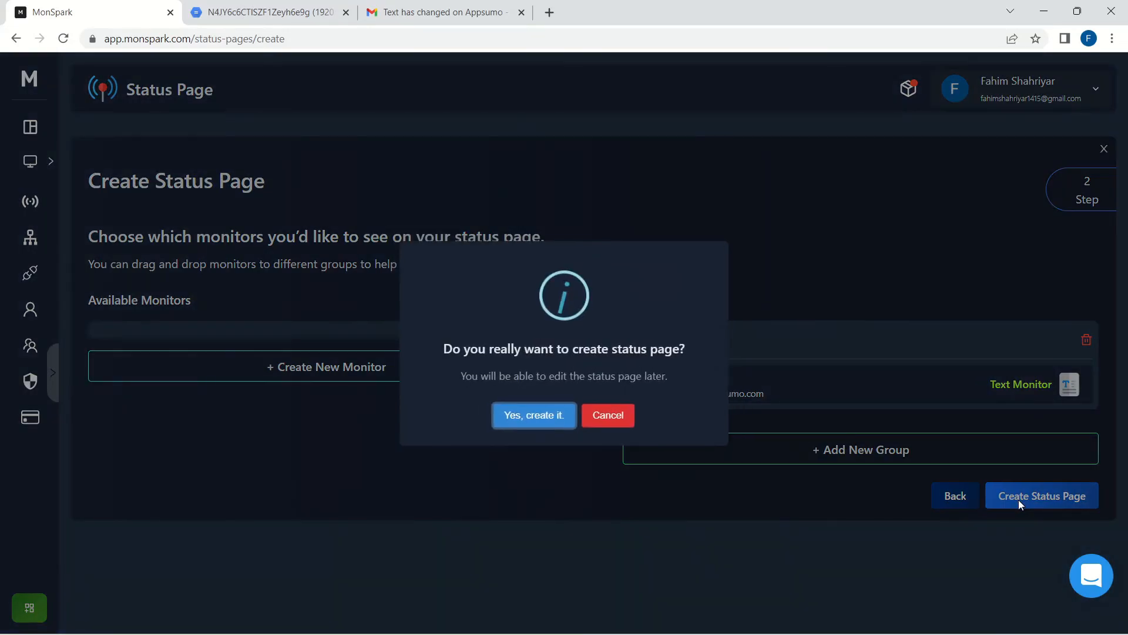
click(513, 423)
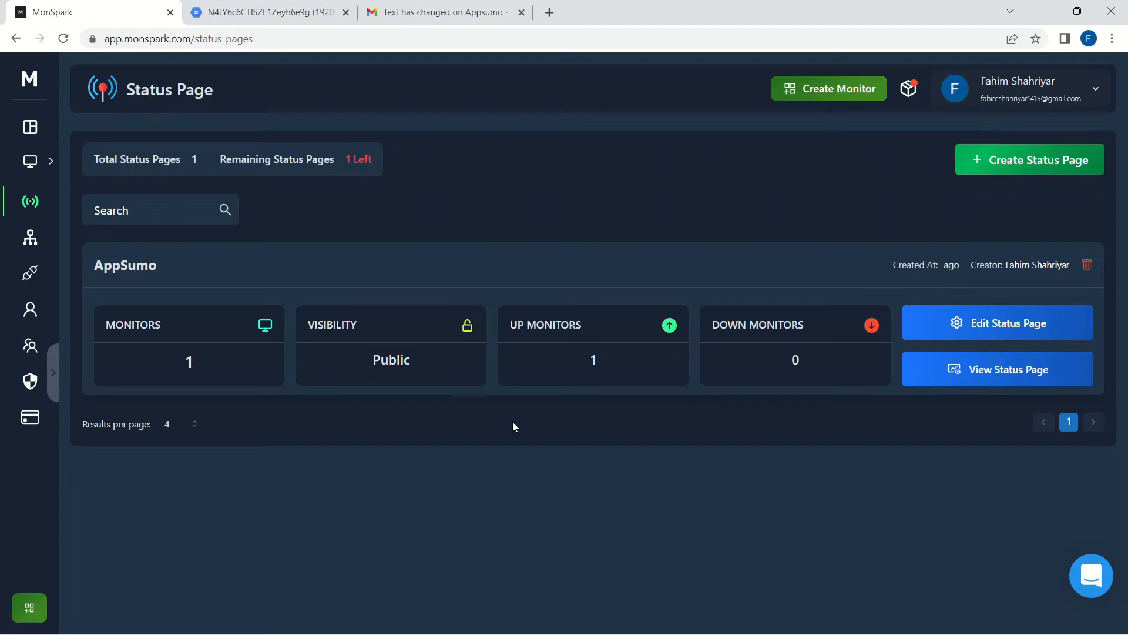
Step: View the public AppSumo page showing all systems operational, then edit the status page settings
click(956, 376)
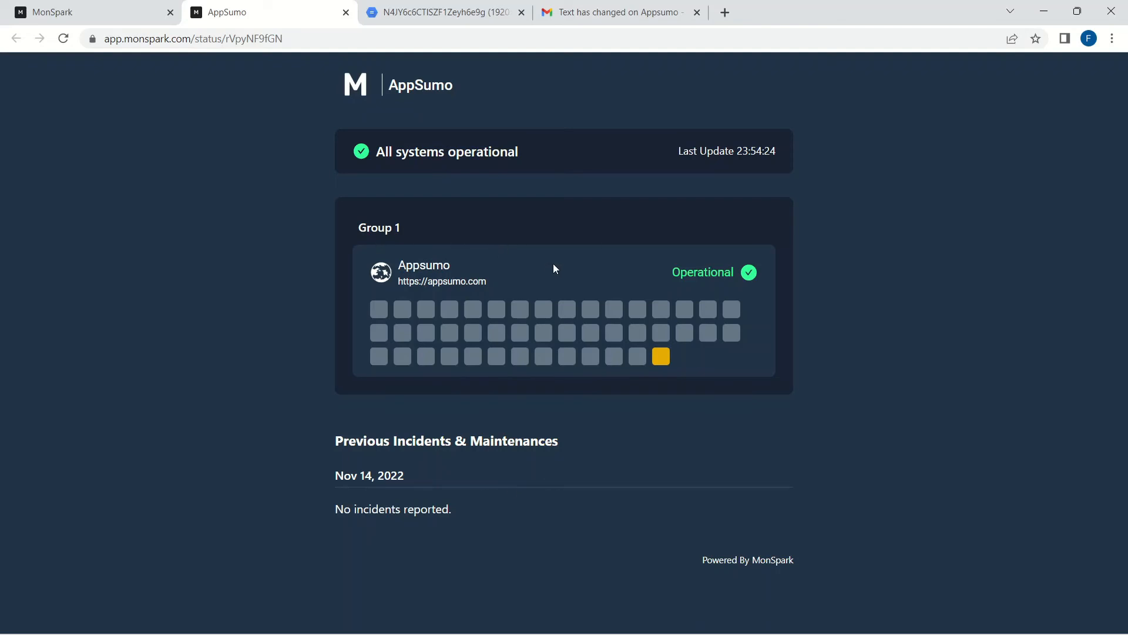
key(ctrl+shift+Tab)
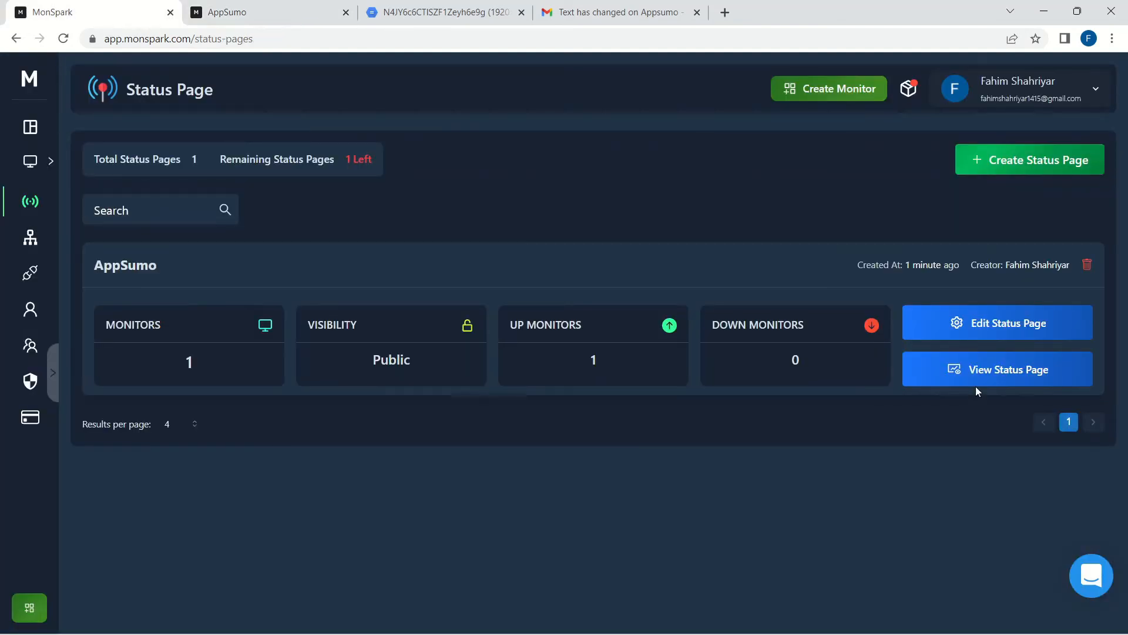
click(994, 324)
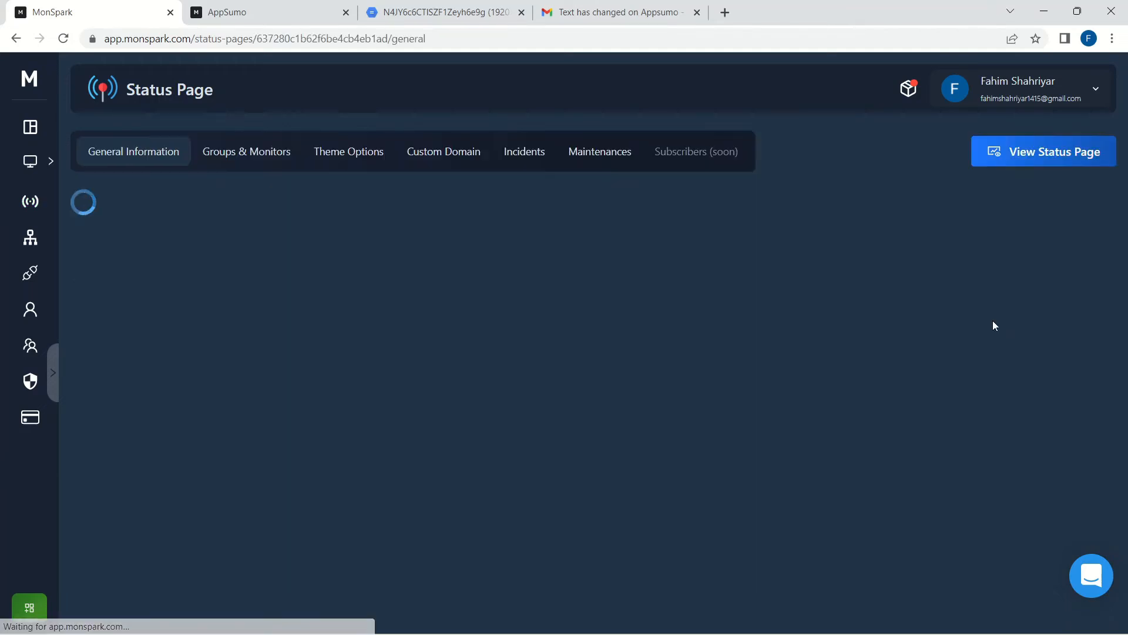
Step: Check the AppSumo page's title, subheader and Custom Domain settings, then start a new incident
scroll(985, 334, down, 3)
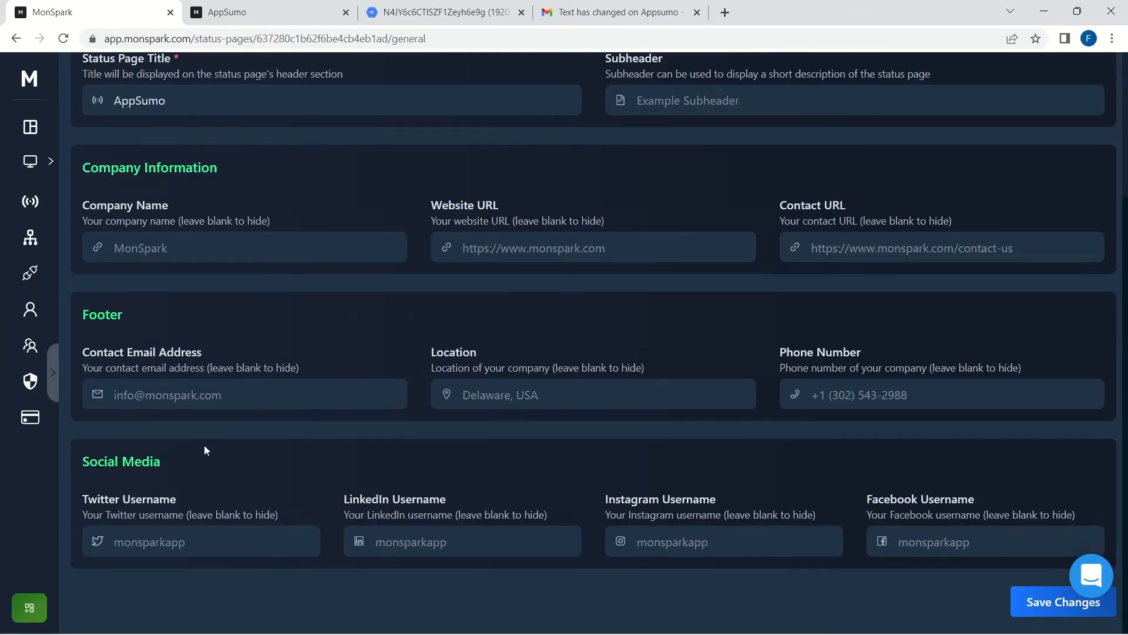
scroll(191, 471, up, 3)
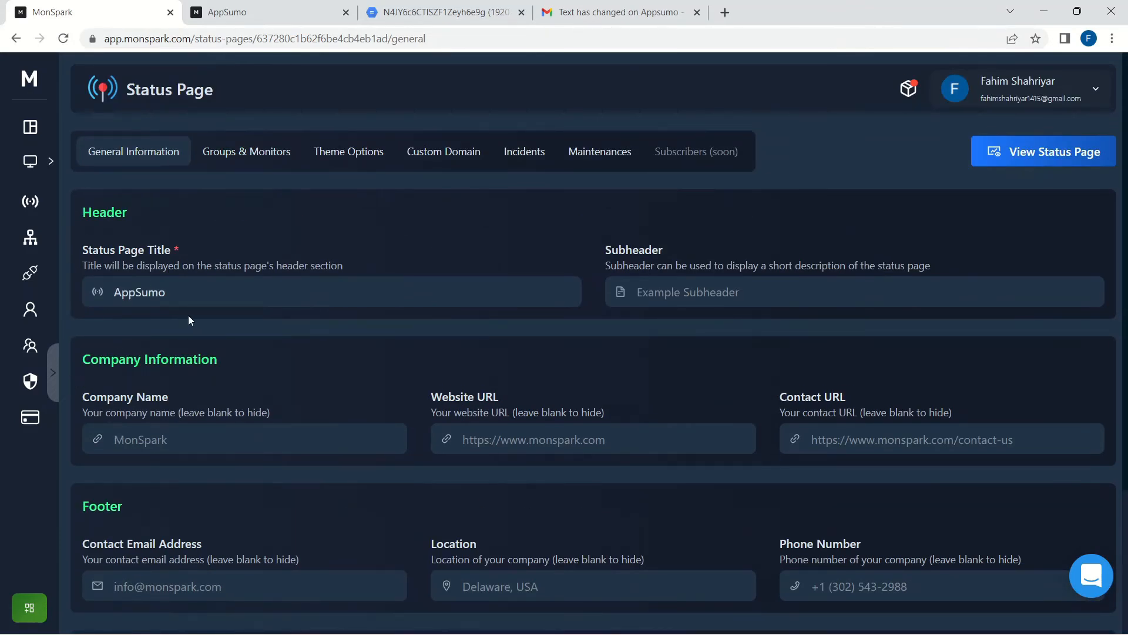
click(190, 292)
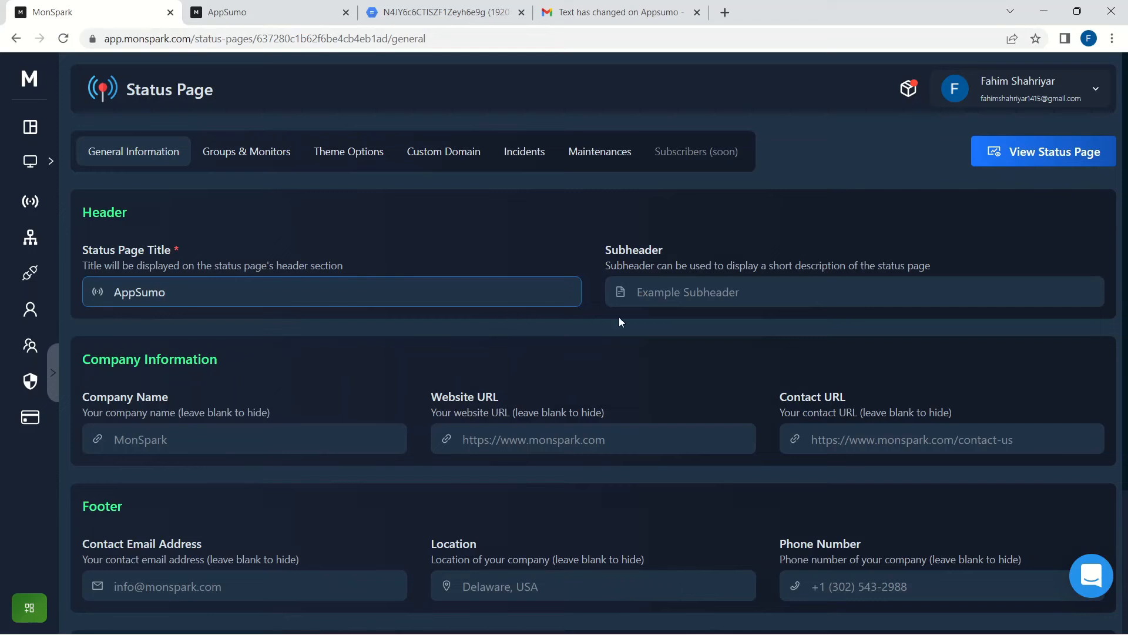
click(683, 295)
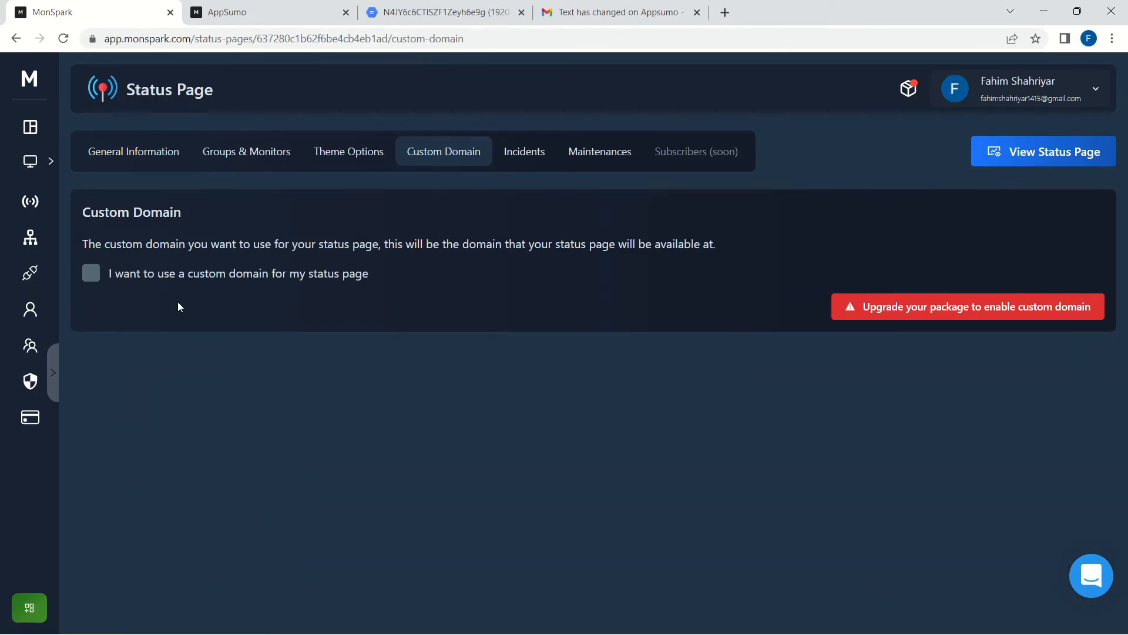
click(523, 151)
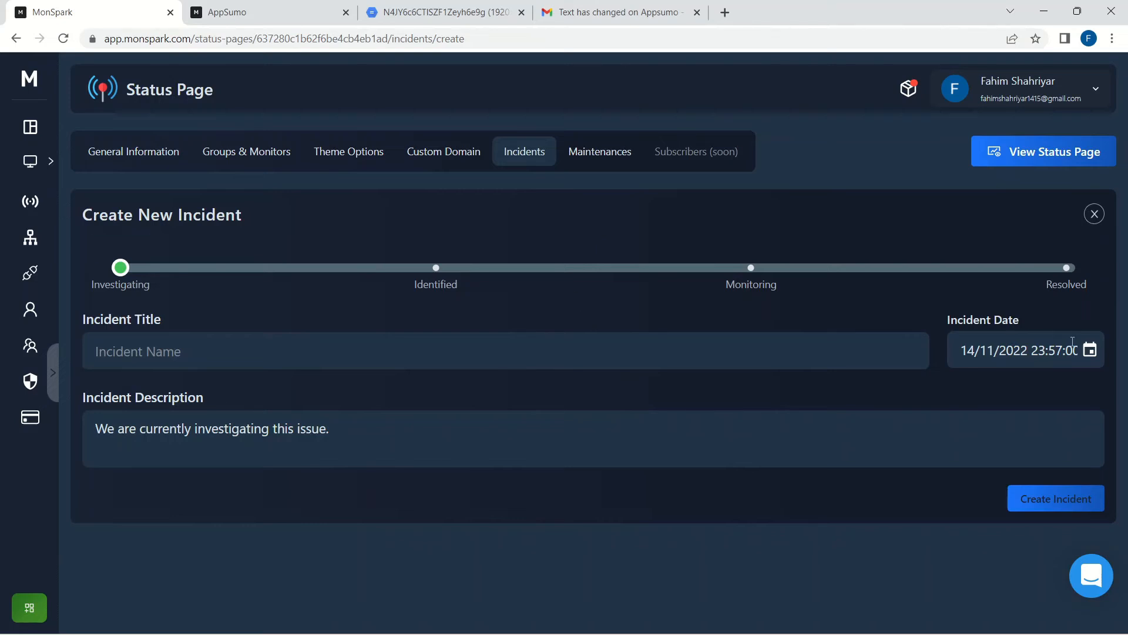
Step: Create the Investigating incident 'Change Occured' and switch to the public AppSumo page
click(388, 351)
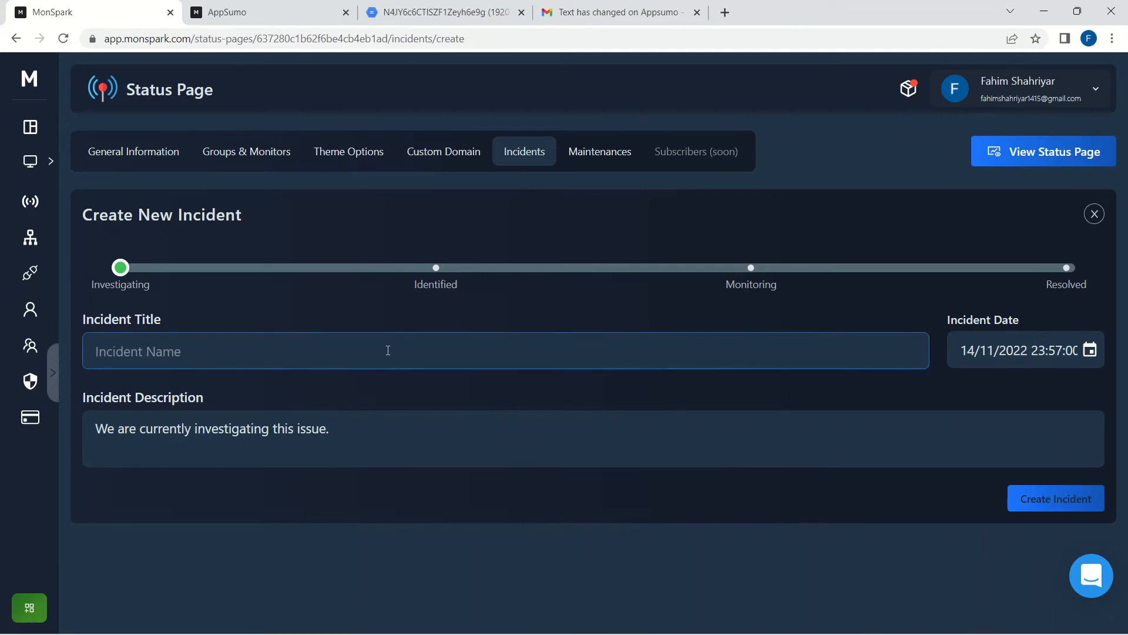
text(Chan)
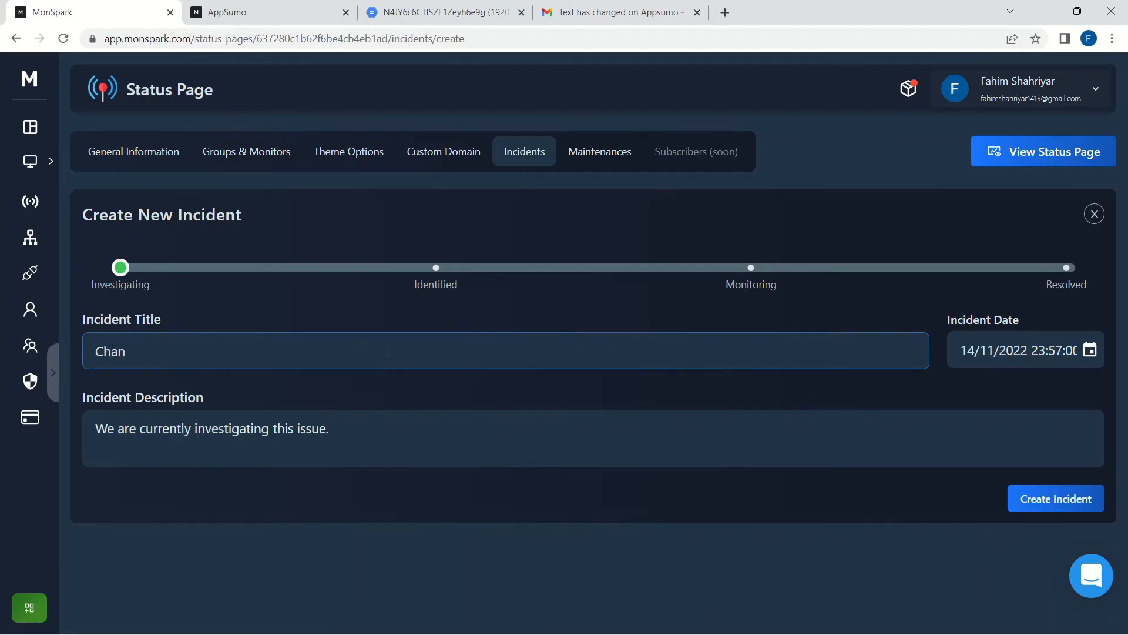
text(ge Occured)
click(307, 508)
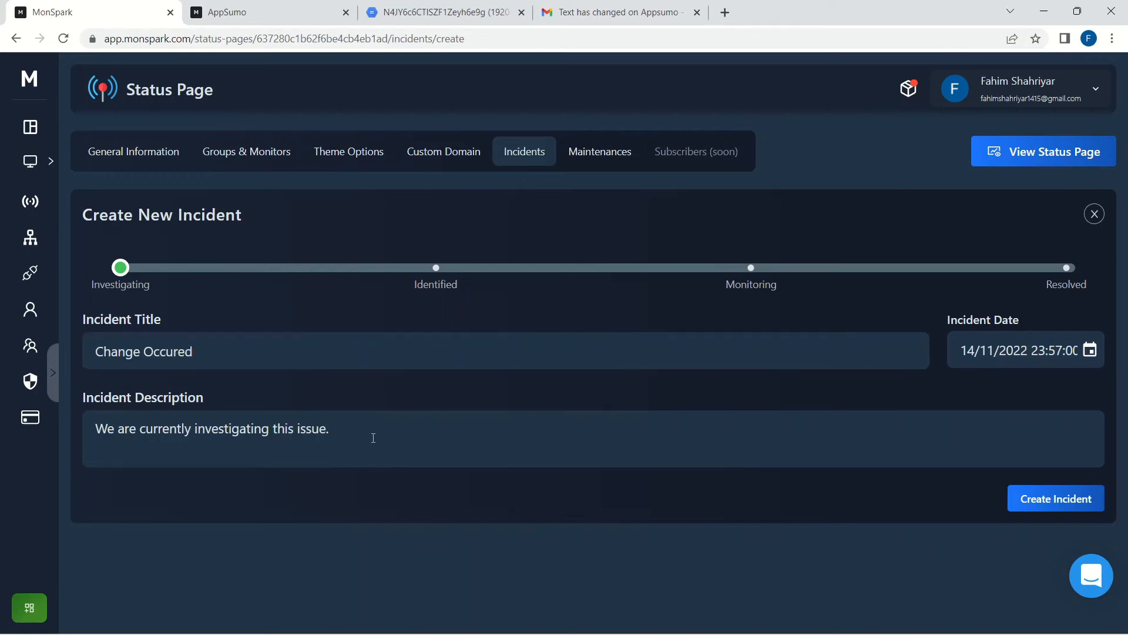
click(330, 428)
drag(330, 427, 109, 471)
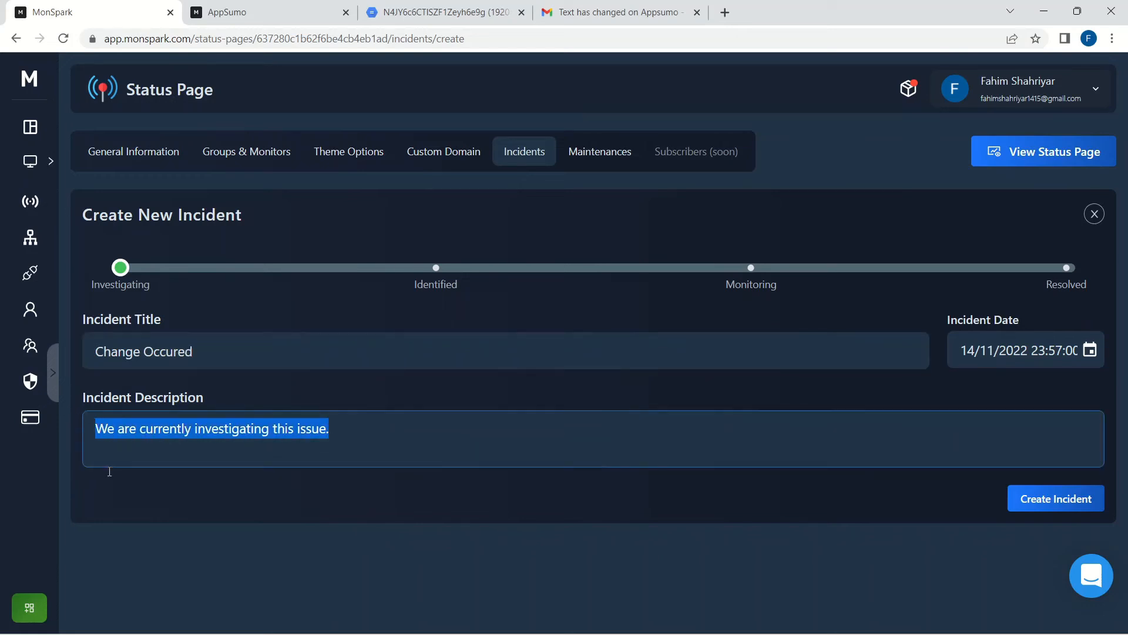
click(227, 538)
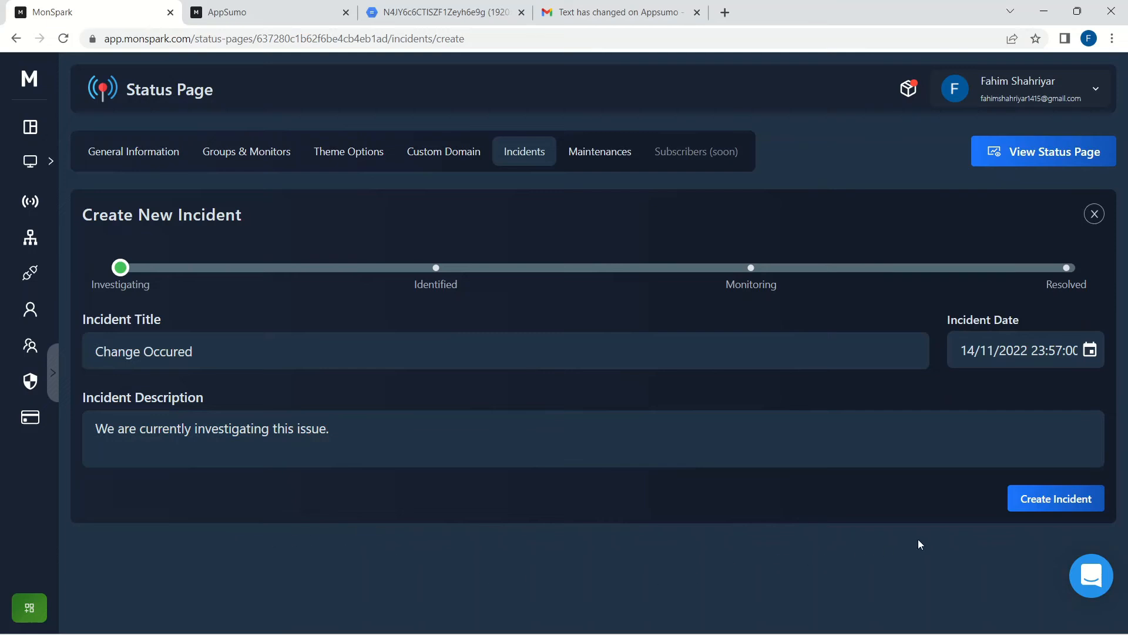
click(1036, 500)
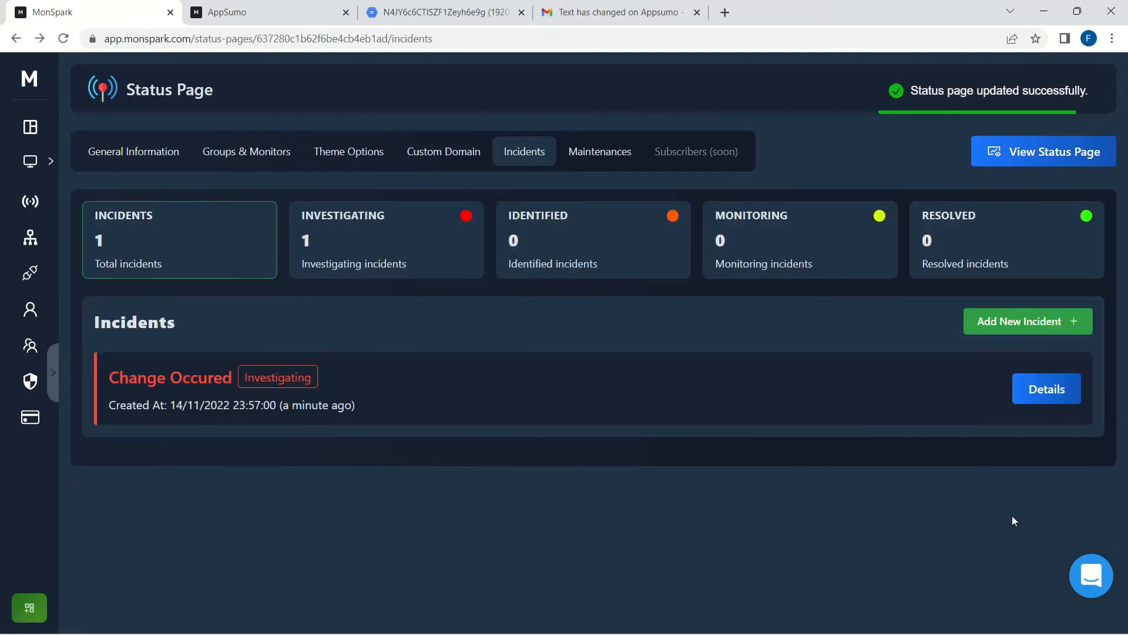
click(257, 14)
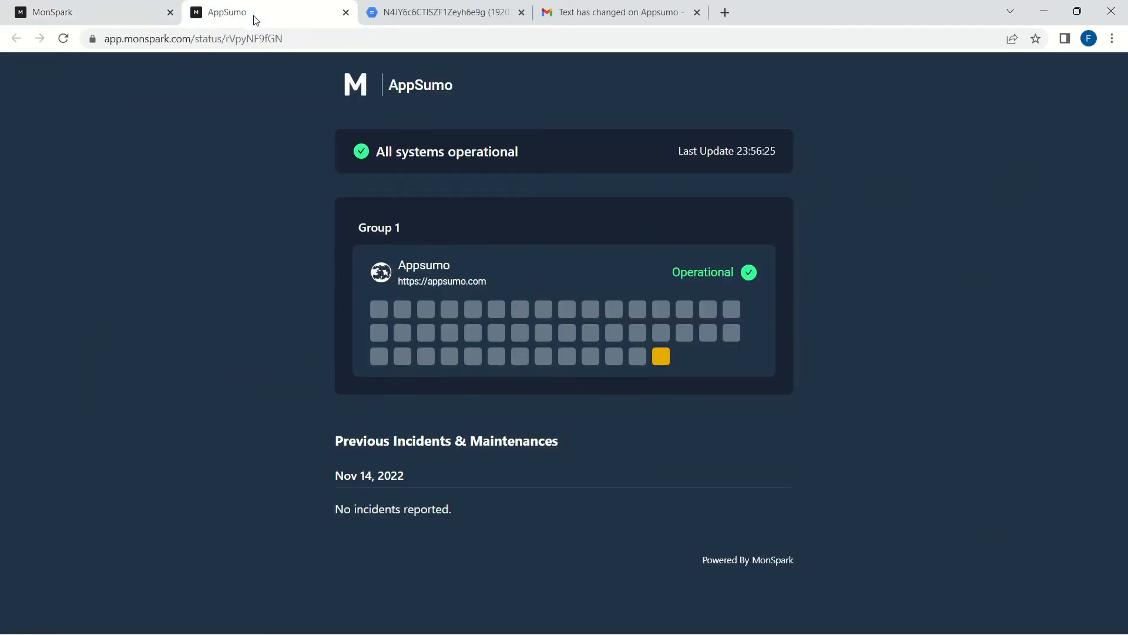
Step: Reload the public AppSumo page to show 'Change Occured' under Active Incidents, then return to MonSpark
click(64, 38)
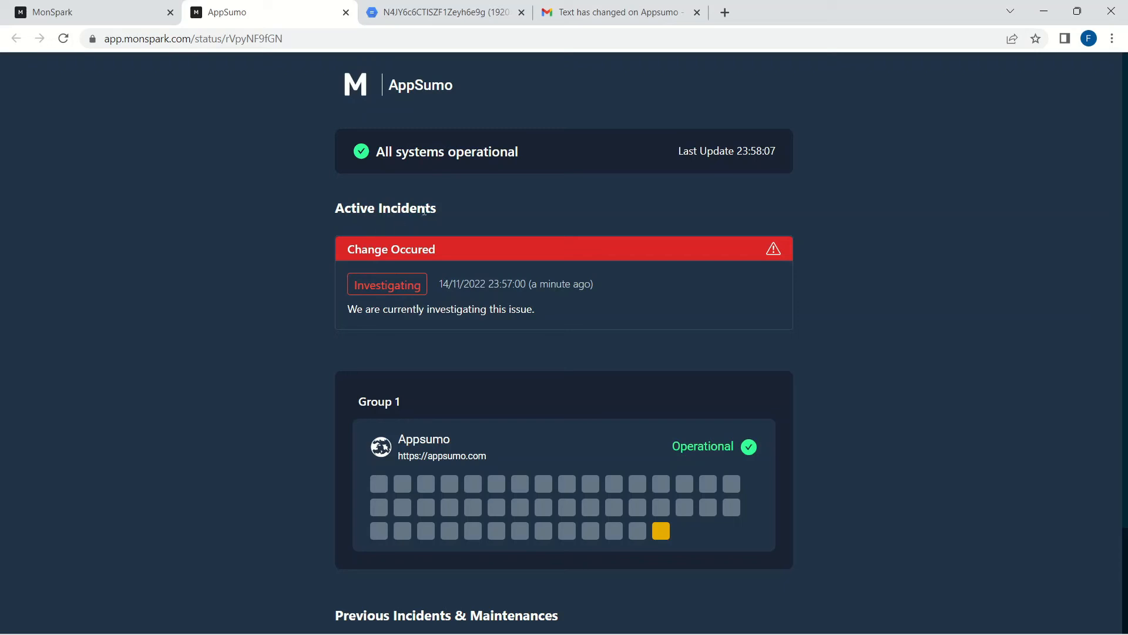
drag(443, 205, 295, 207)
click(245, 242)
key(ctrl+shift+Tab)
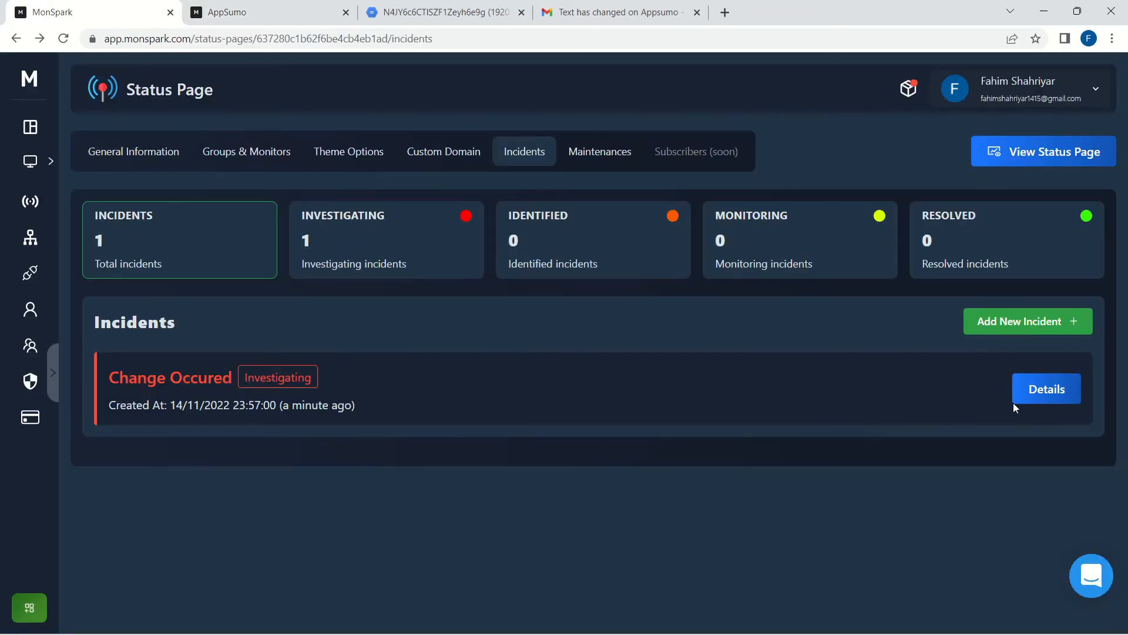
Step: Post a Resolved update to 'Change Occured' and reload the public AppSumo page to show it
click(1034, 389)
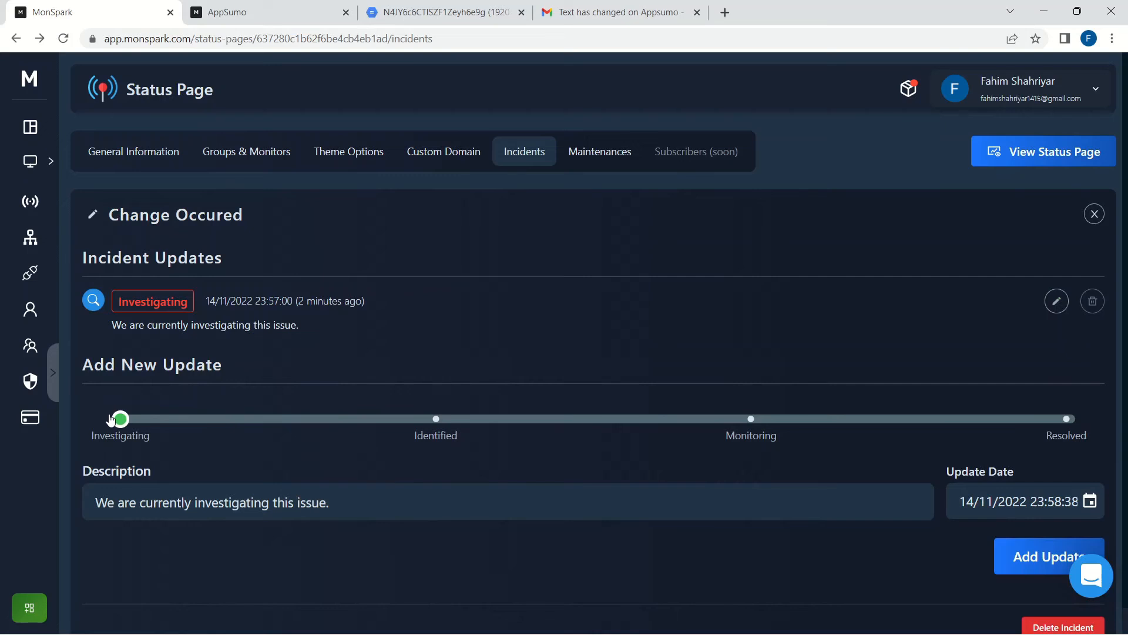
drag(119, 417, 1070, 428)
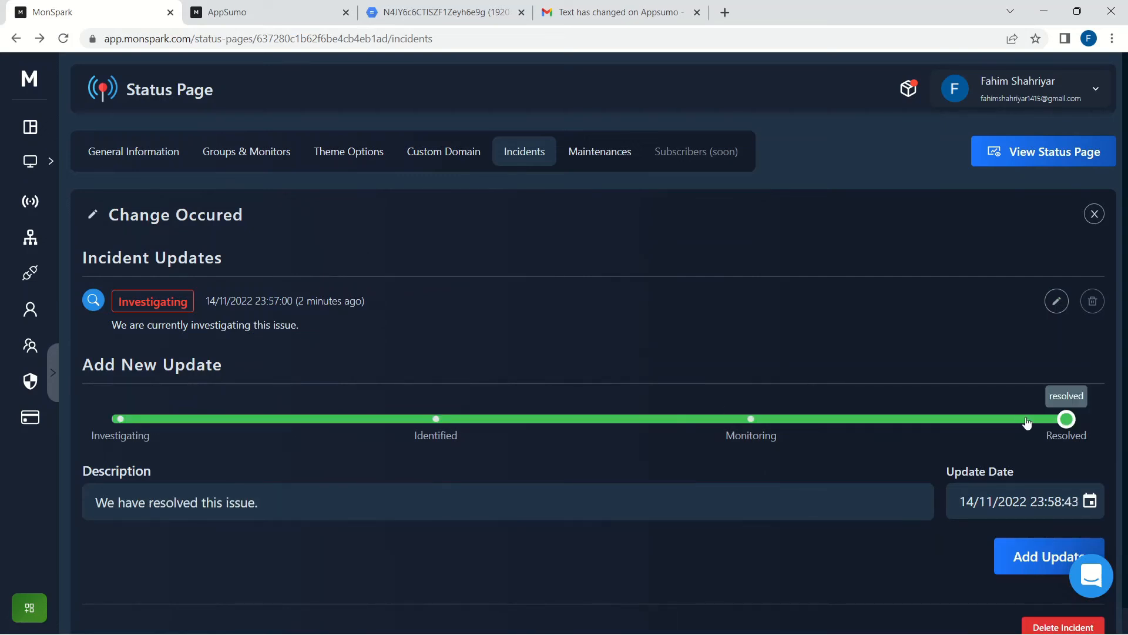
click(1028, 561)
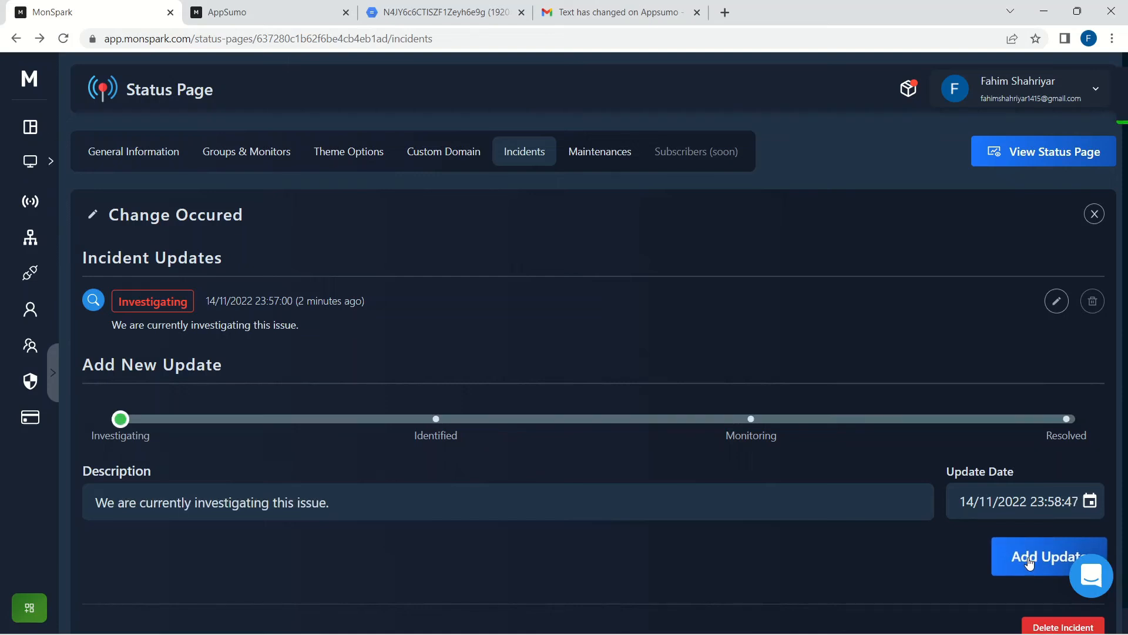
click(229, 12)
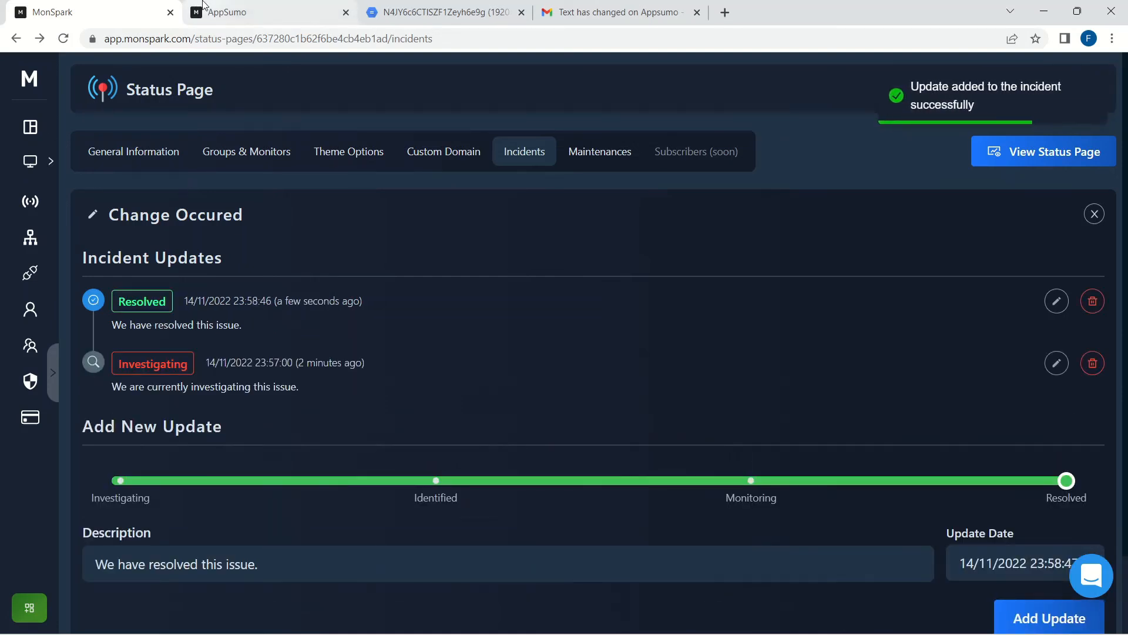
click(63, 39)
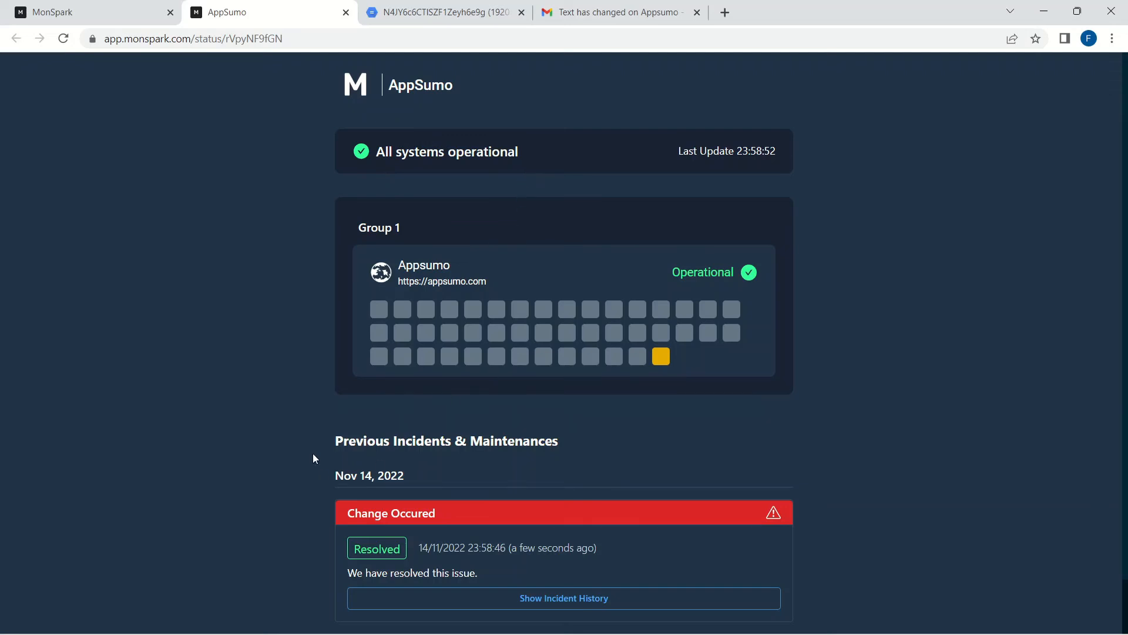
Step: Check the resolved update on the public page, then open the AppSumo page's empty Maintenances list
scroll(470, 465, down, 1)
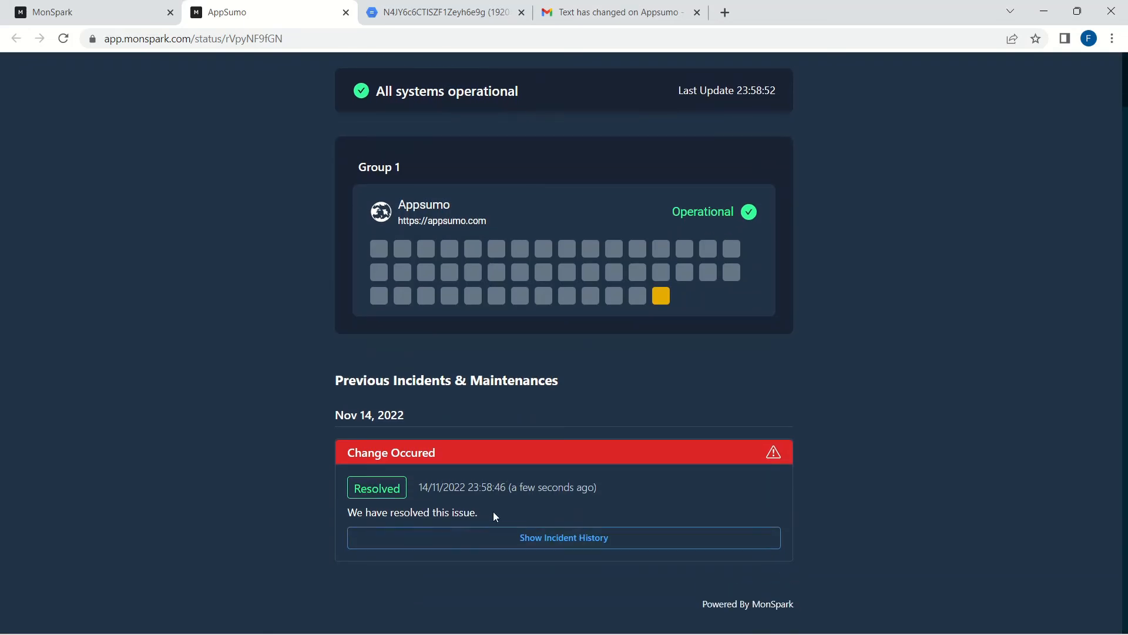
drag(493, 515, 280, 529)
click(281, 529)
key(ctrl+shift+Tab)
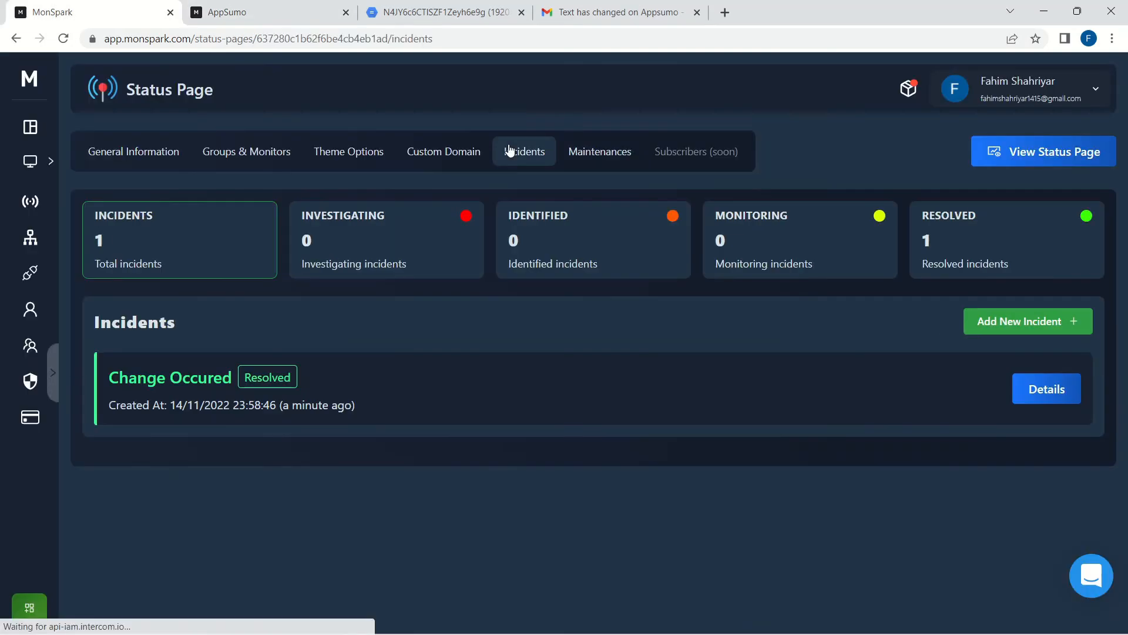
click(592, 163)
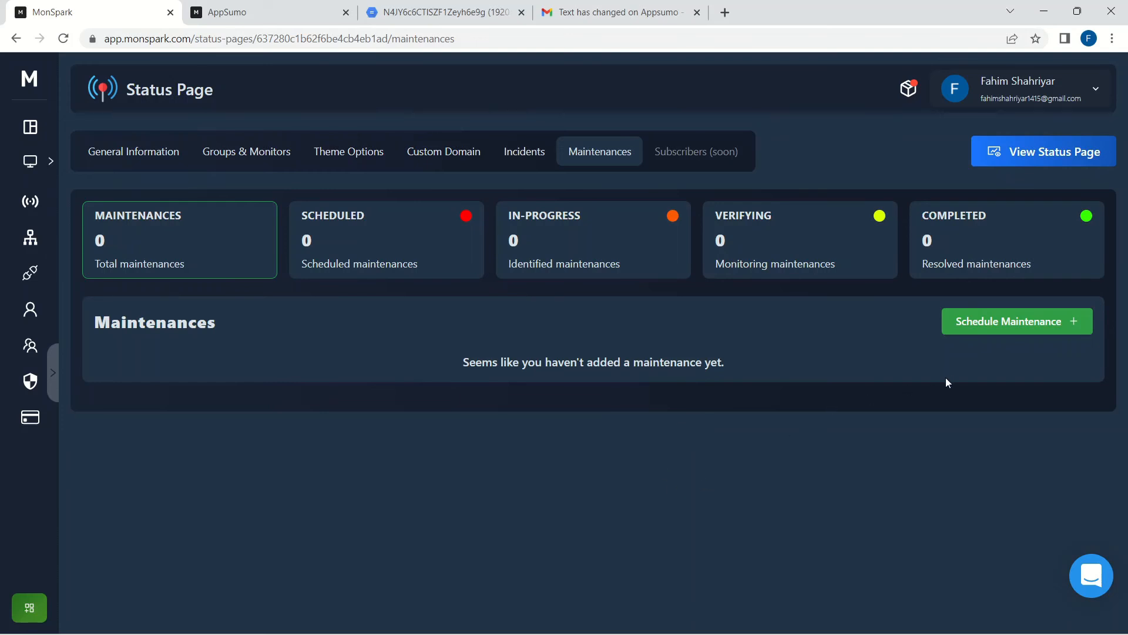
Step: Schedule a maintenance titled 'We need to update' and switch to the public AppSumo page
click(1003, 328)
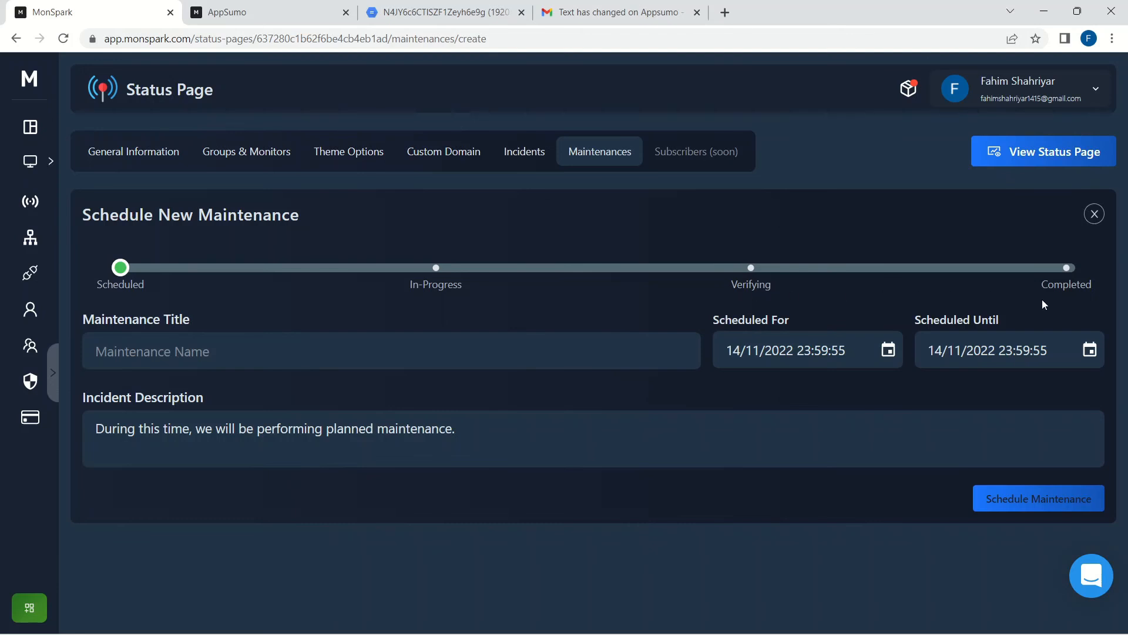
click(435, 361)
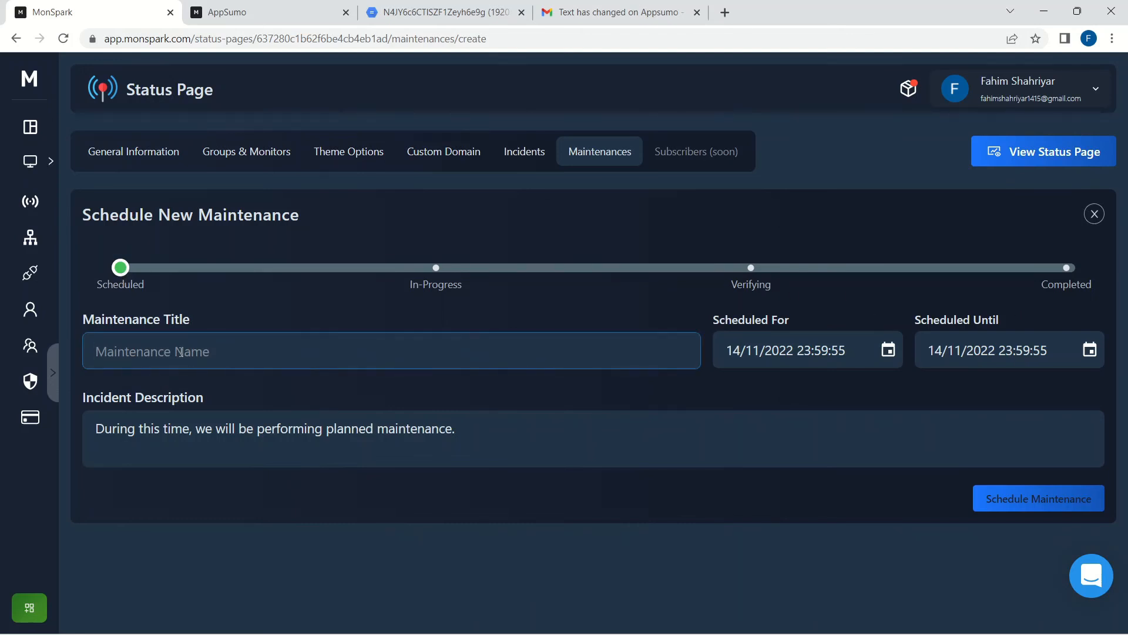
text(We n)
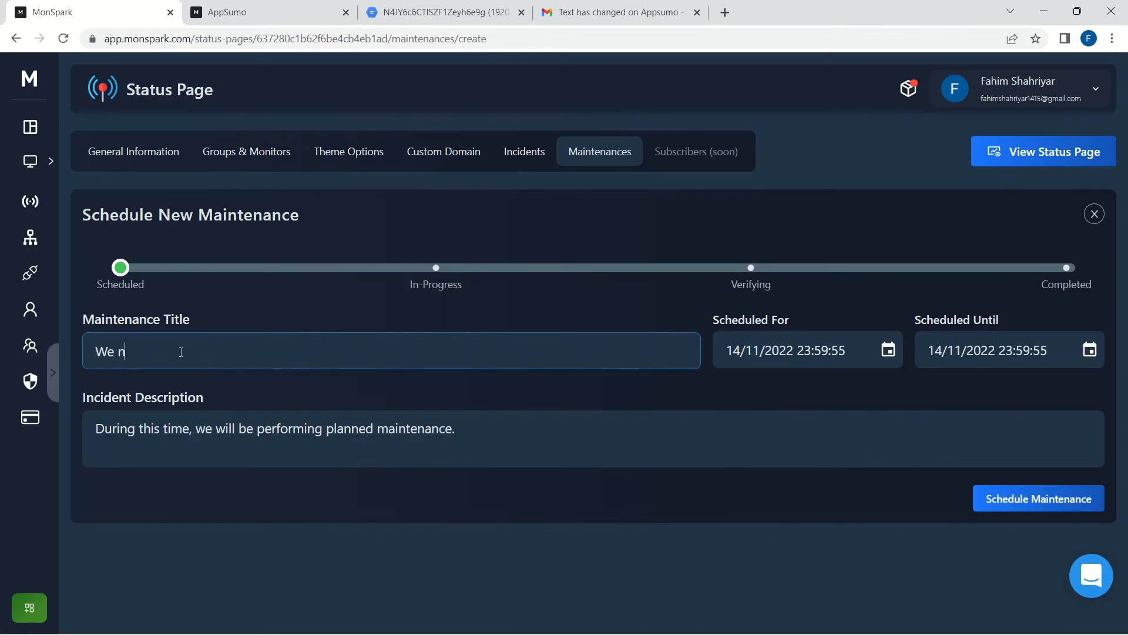
text(eed to update)
click(990, 501)
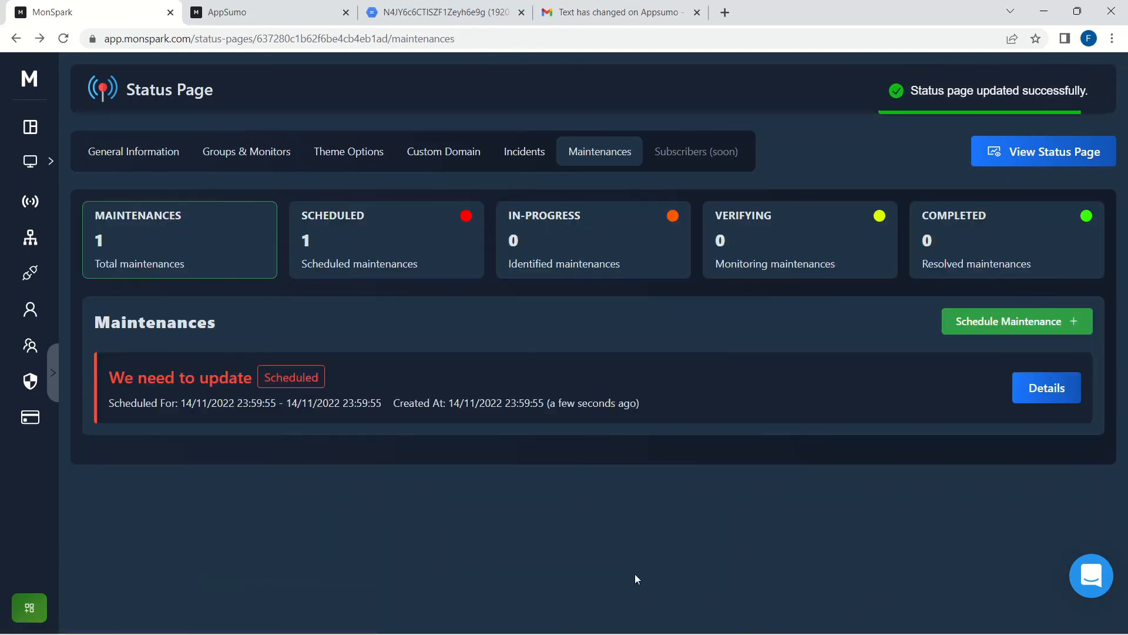
click(263, 7)
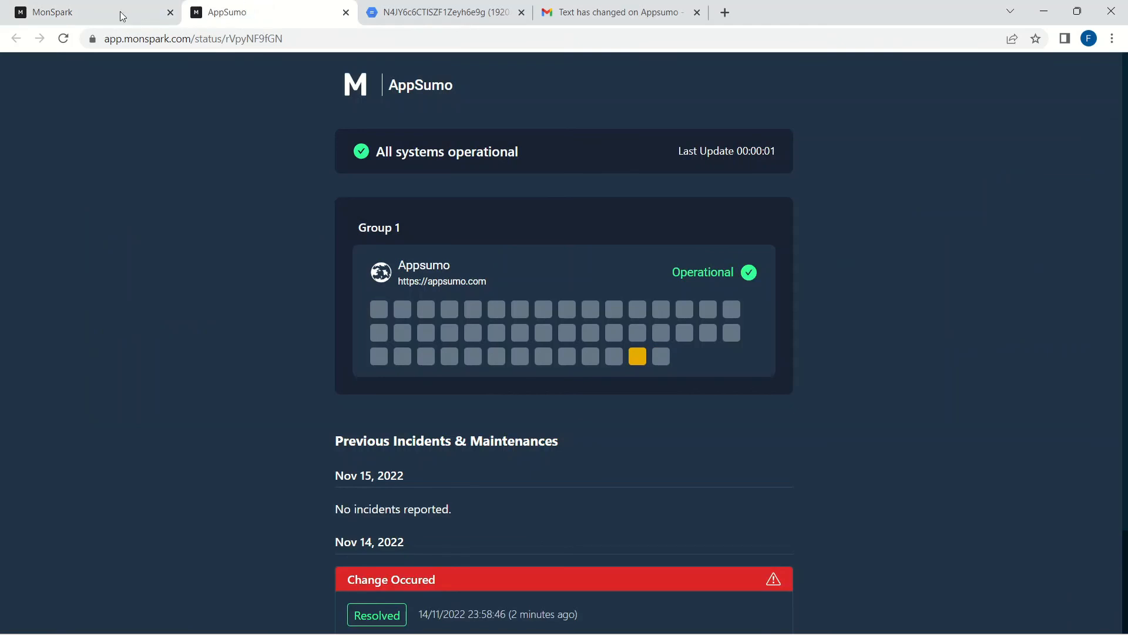
Step: Reload the AppSumo status page to confirm the scheduled 'We need to update' maintenance appears
click(62, 40)
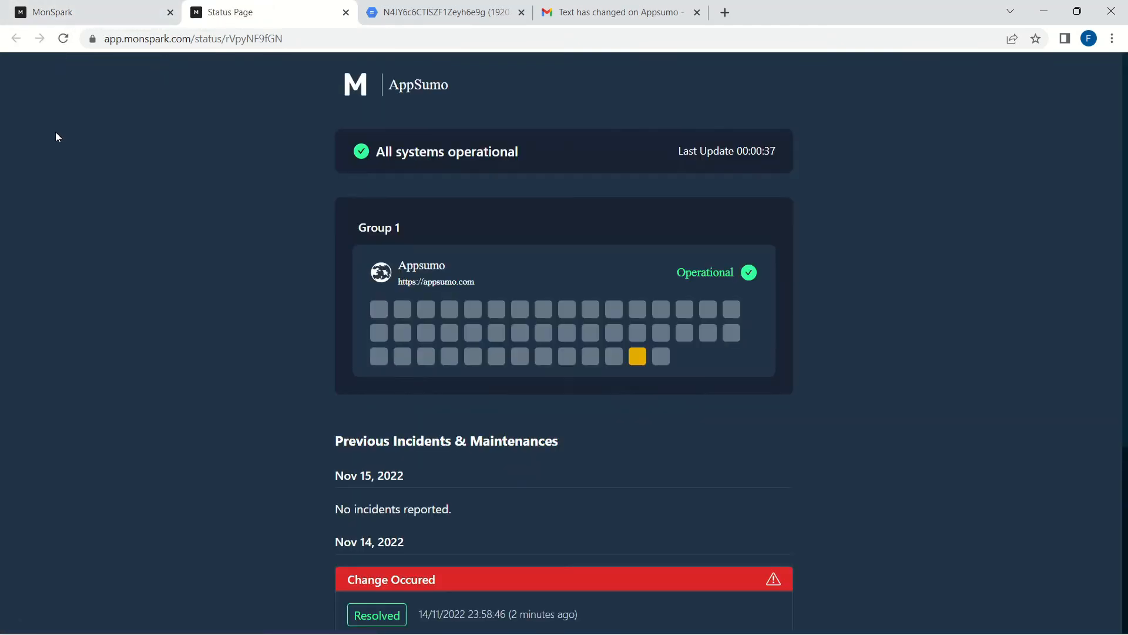
scroll(442, 333, down, 4)
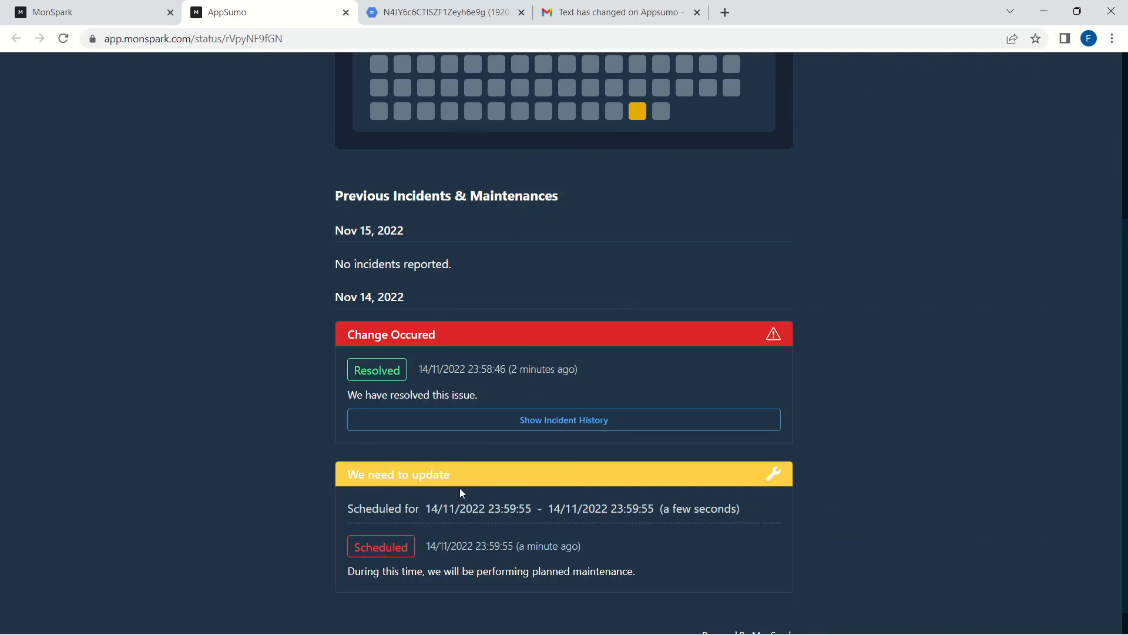
key(ctrl+1)
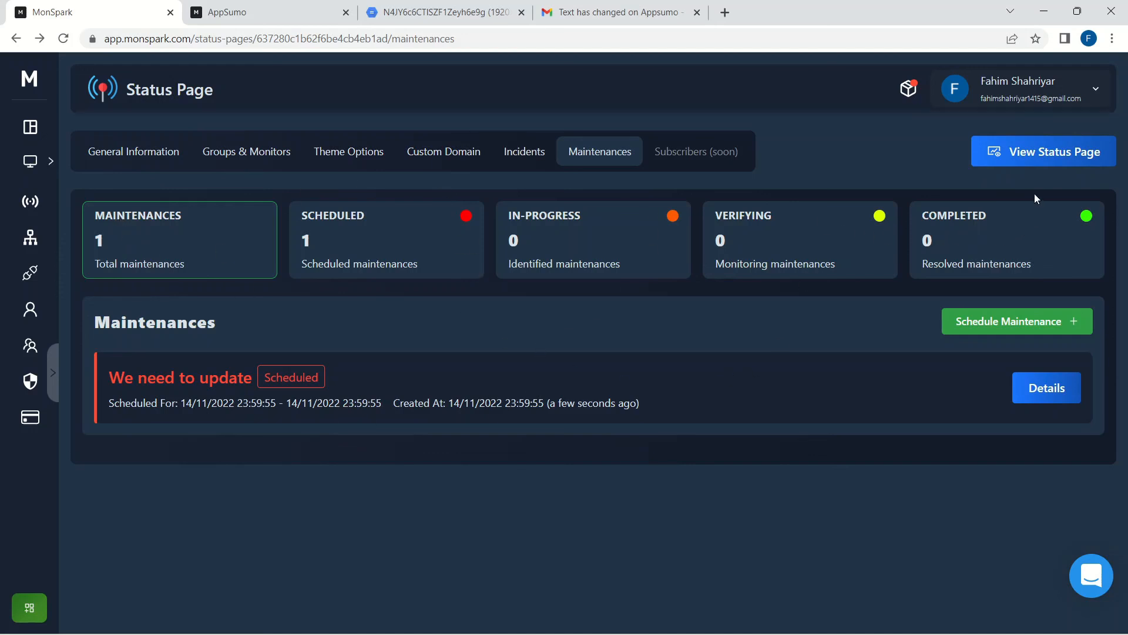
Step: Post a Completed status update to the 'We need to update' maintenance
click(1047, 389)
scroll(764, 416, down, 3)
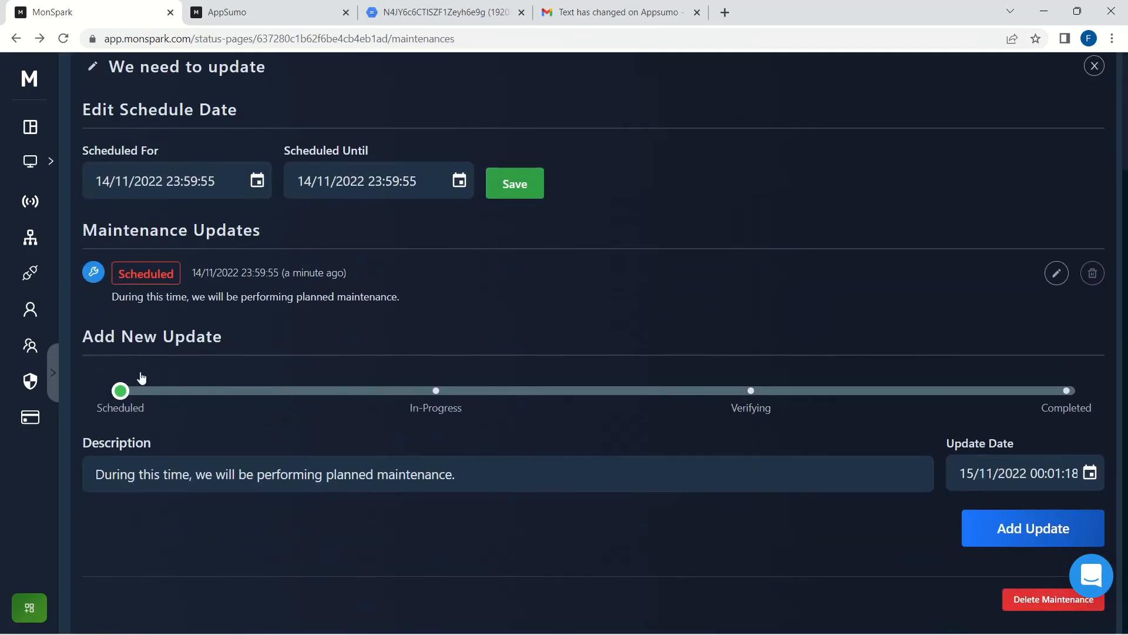
drag(120, 390, 997, 407)
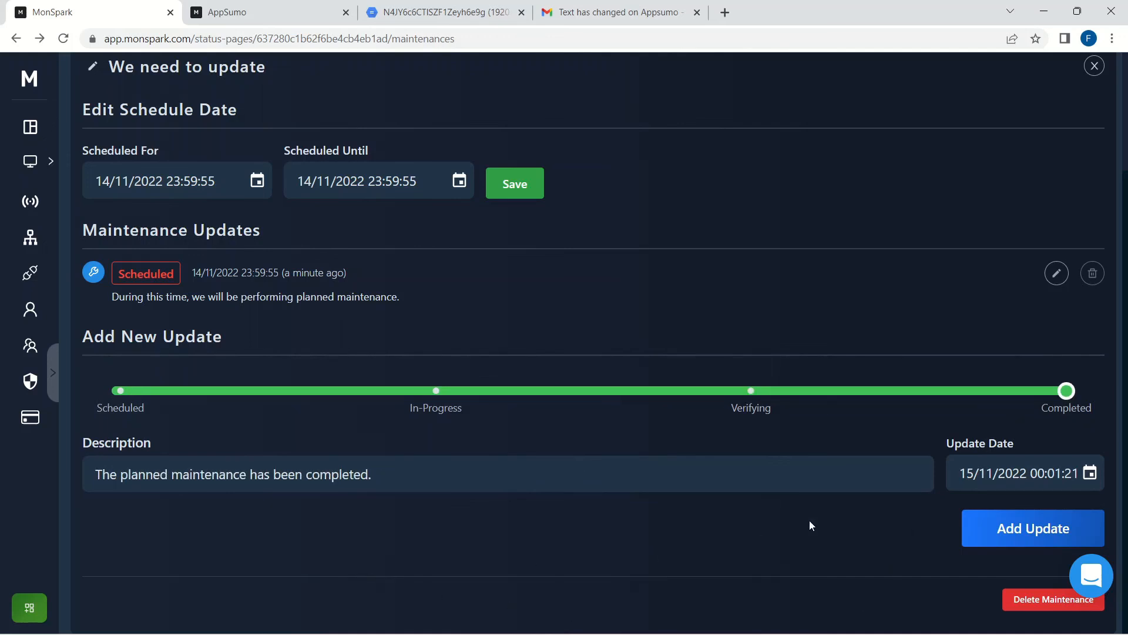
click(1031, 532)
Step: Reload the public AppSumo page and check the maintenance now shows Completed
click(235, 6)
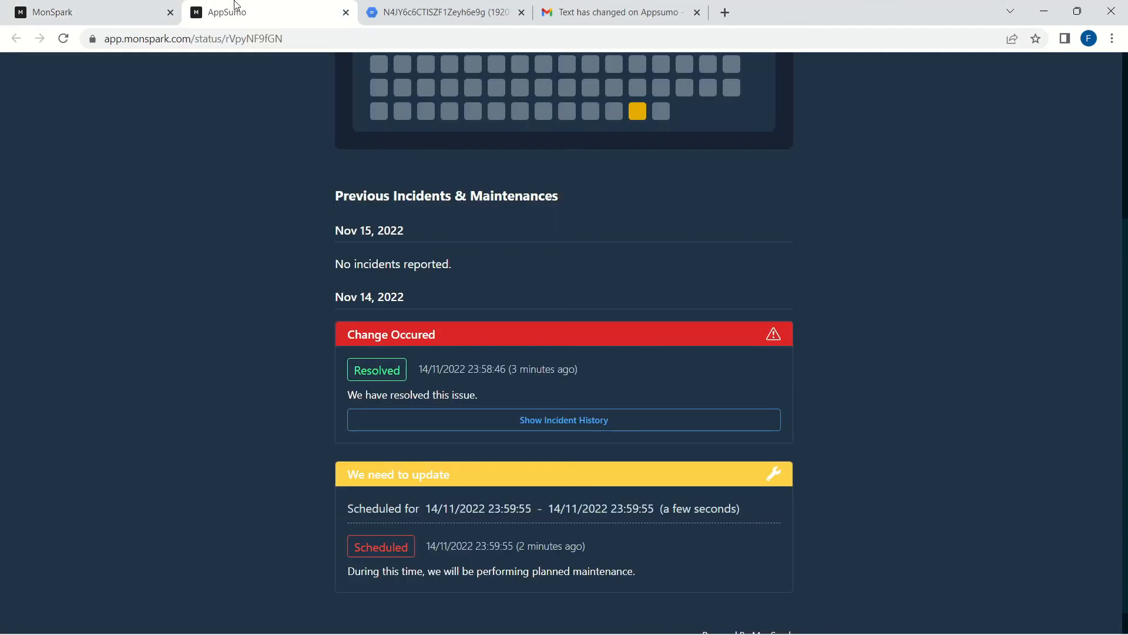
click(63, 38)
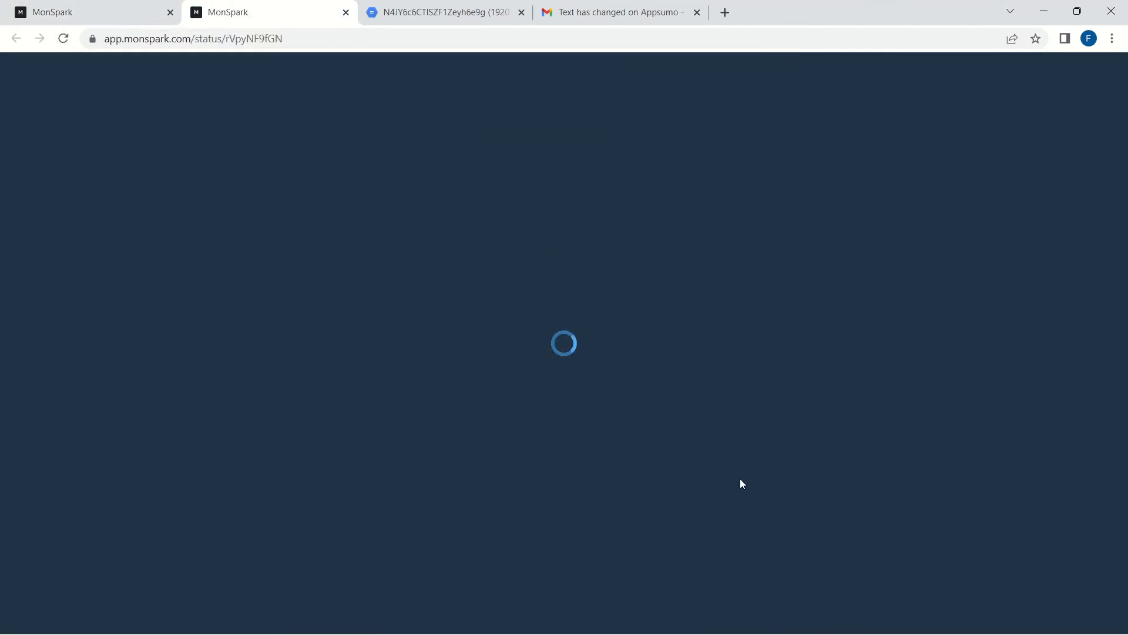
scroll(728, 482, down, 5)
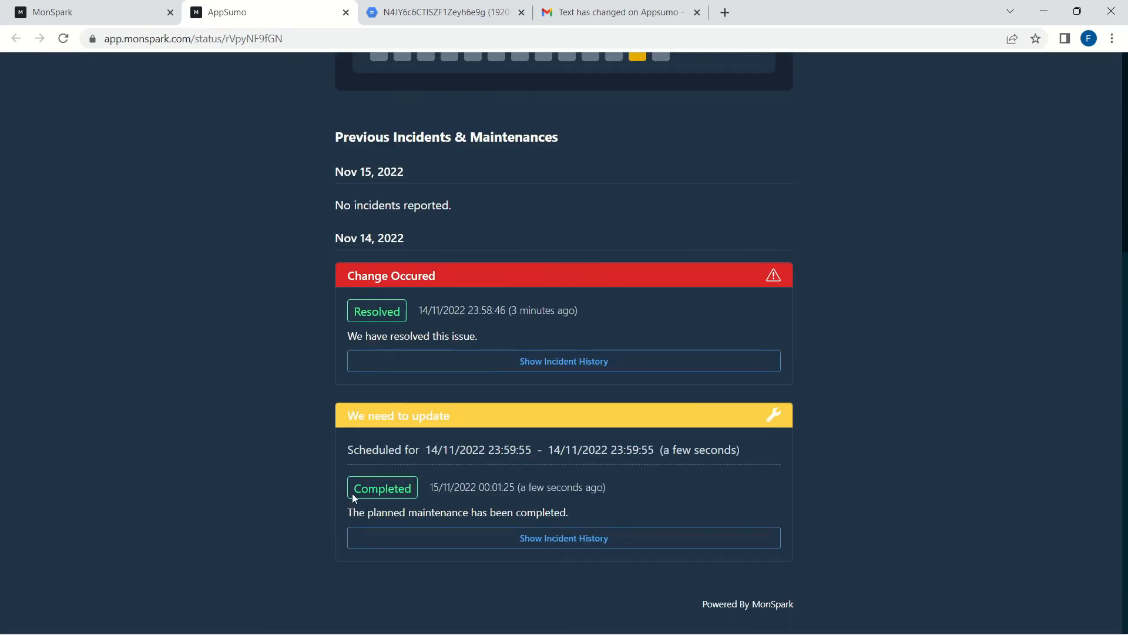
drag(354, 489, 413, 488)
click(880, 314)
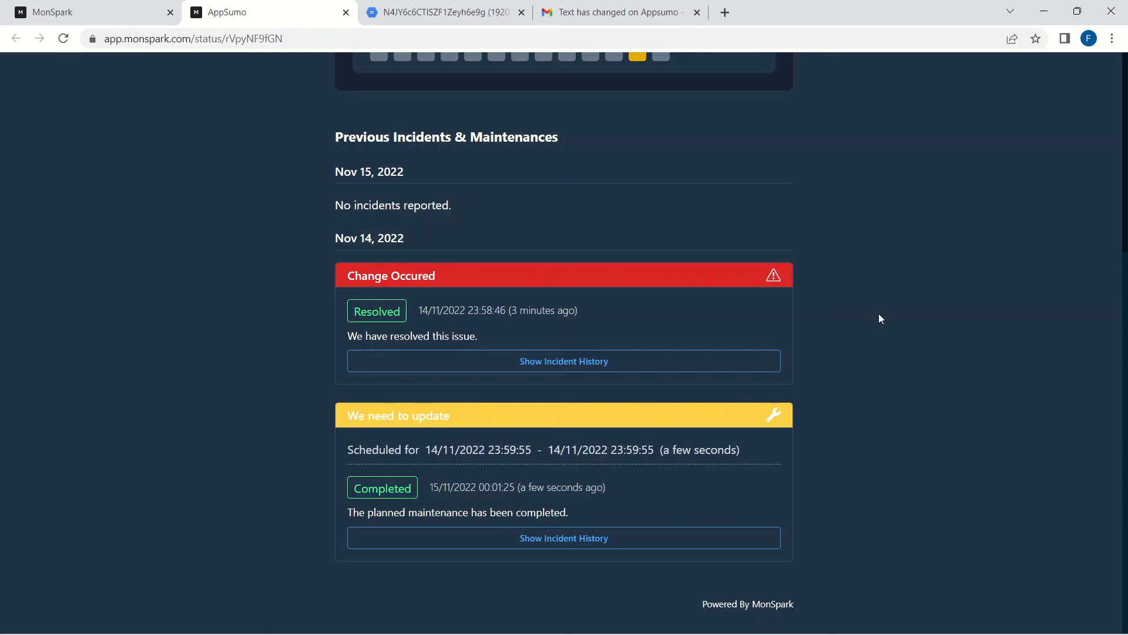